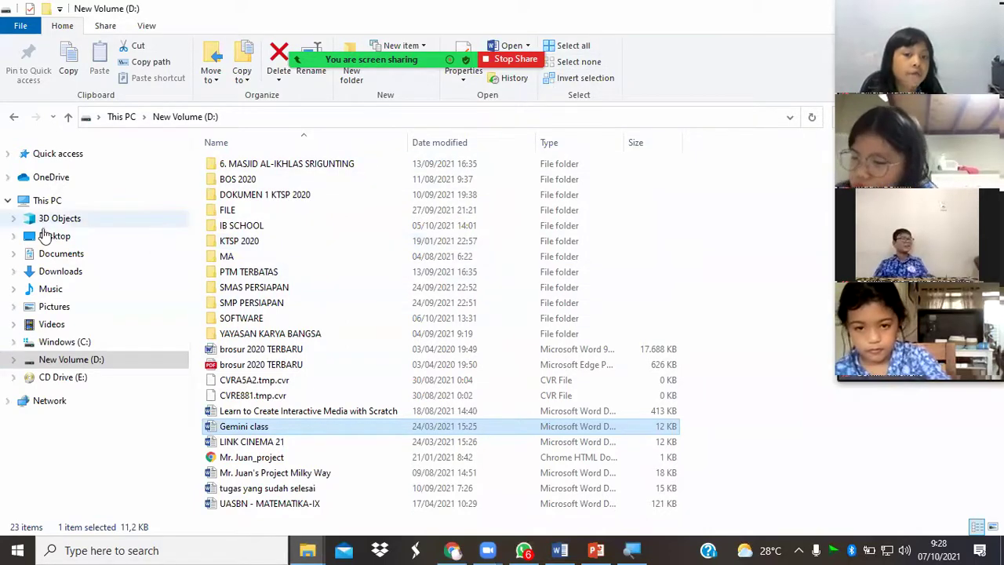
Open the Documents folder of this PC
key("ctrl")
key("ctrl")
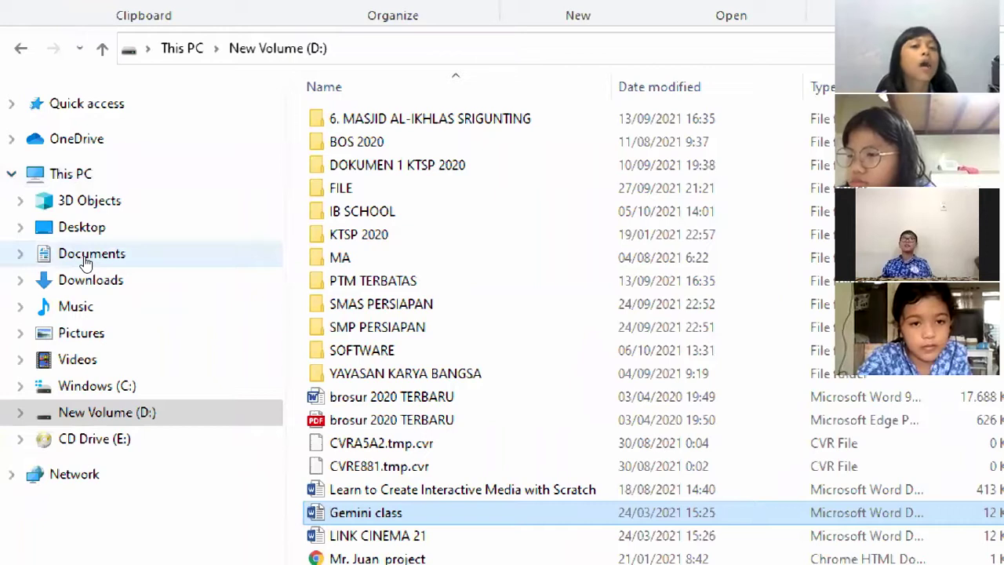
left_click(86, 261)
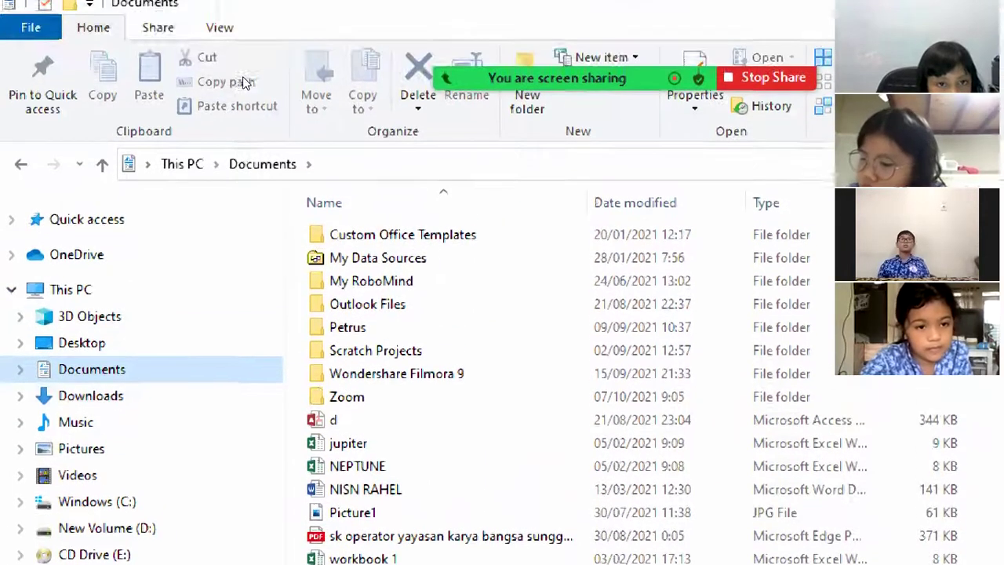
Create a new folder with the default name in Documents and delete it again
mouse_move(405, 84)
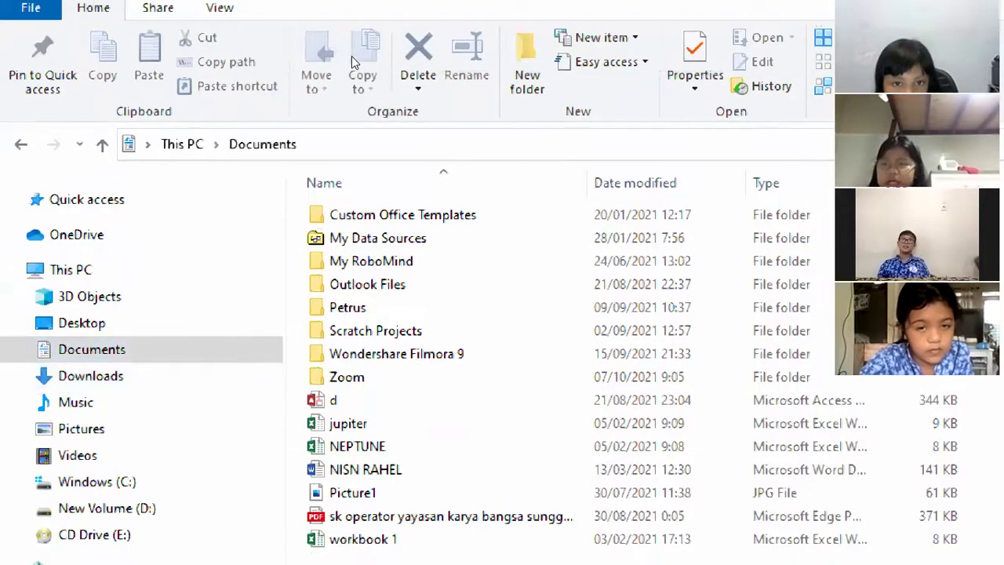
left_click(354, 54)
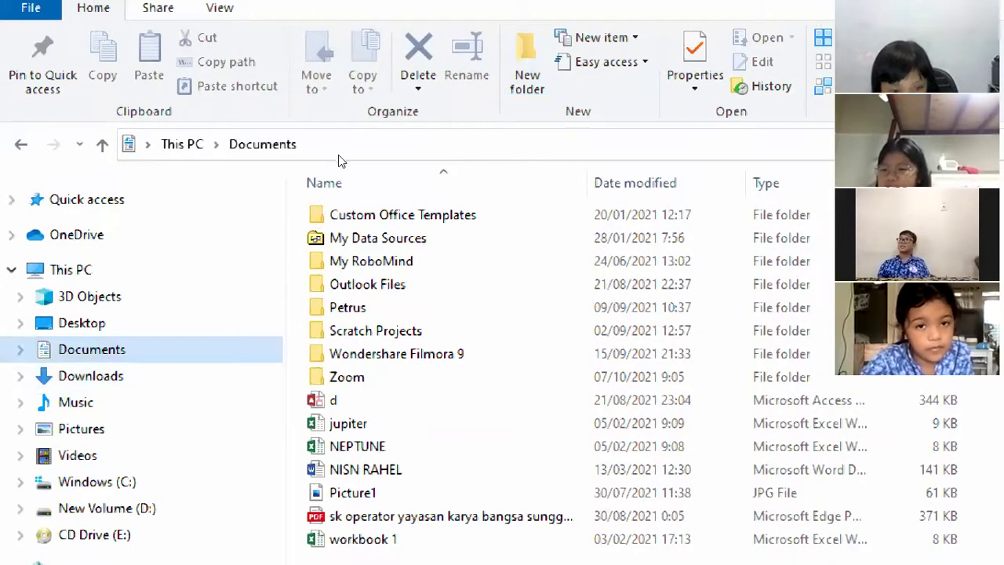
key("ctrl+shift+n")
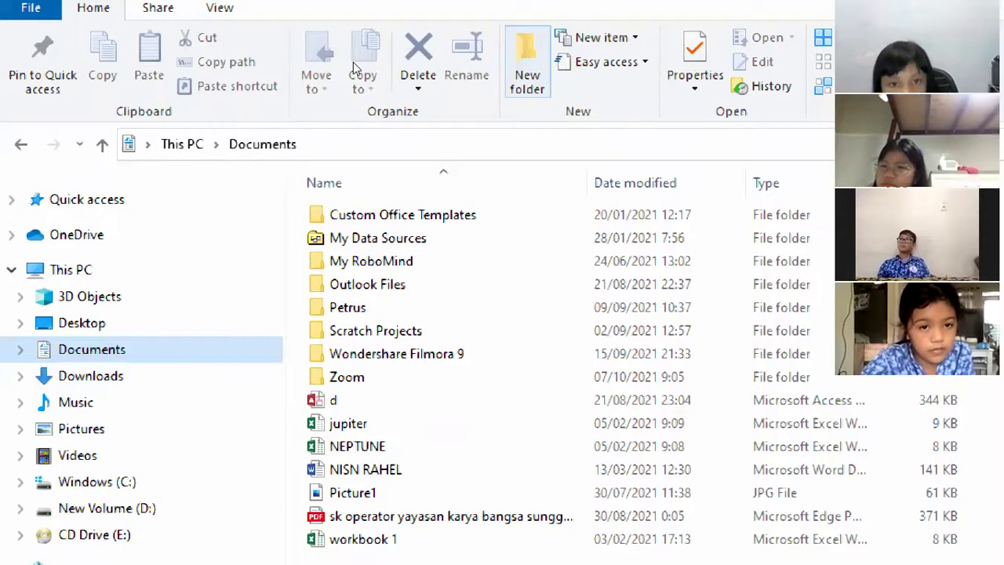
mouse_move(301, 291)
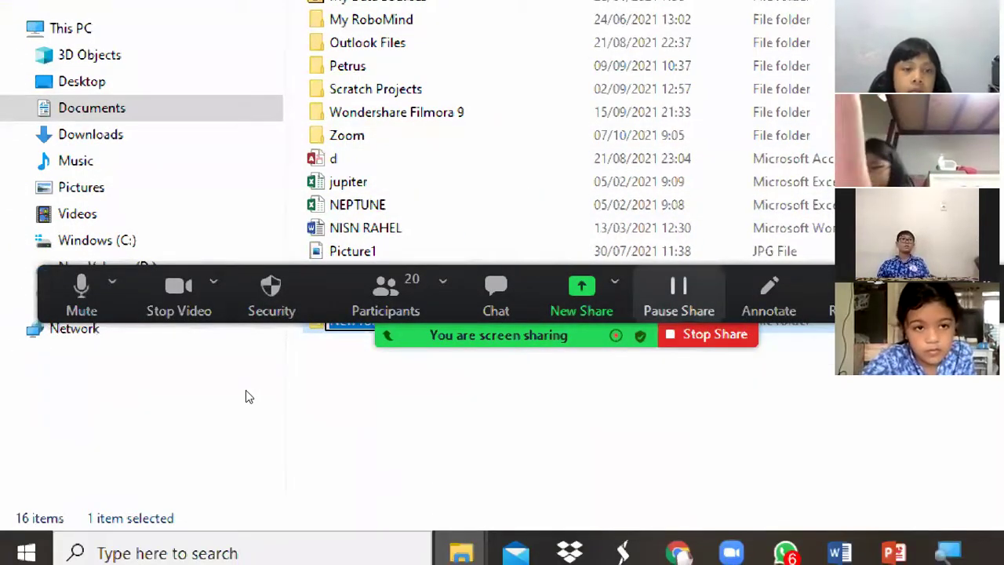
key("Return")
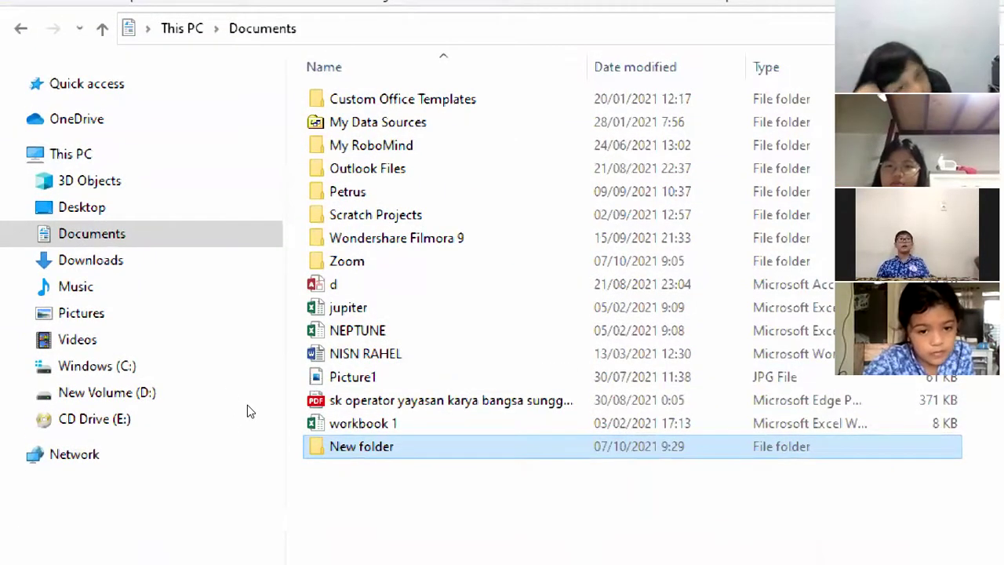
key("Up")
key("Down")
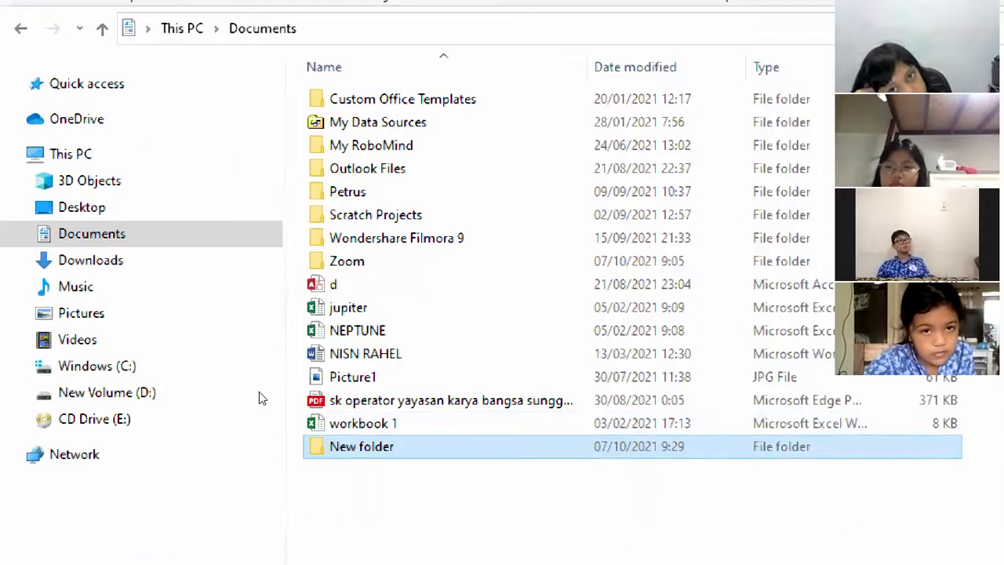
key("Delete")
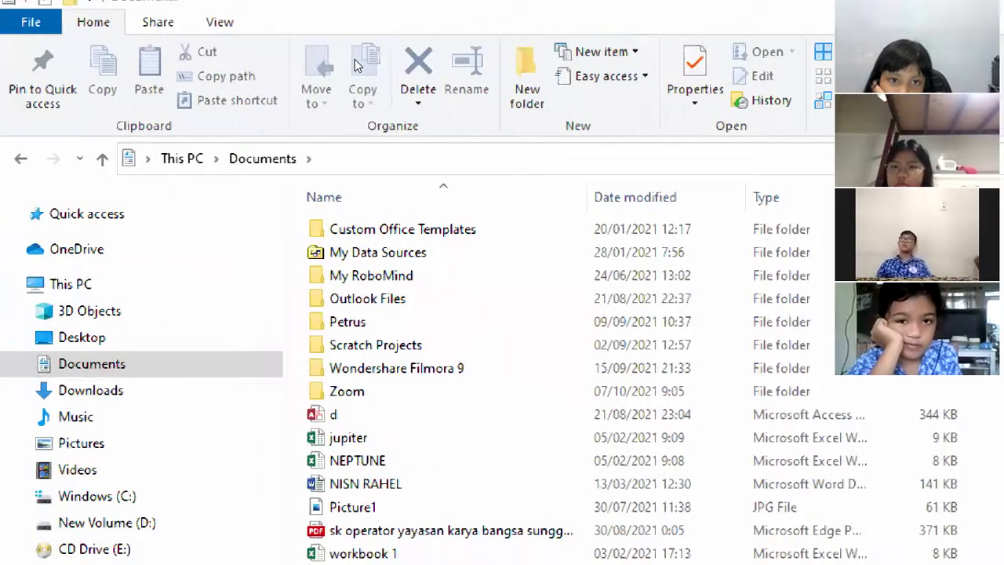
Create a new folder named Subjects in Documents
left_click(361, 553)
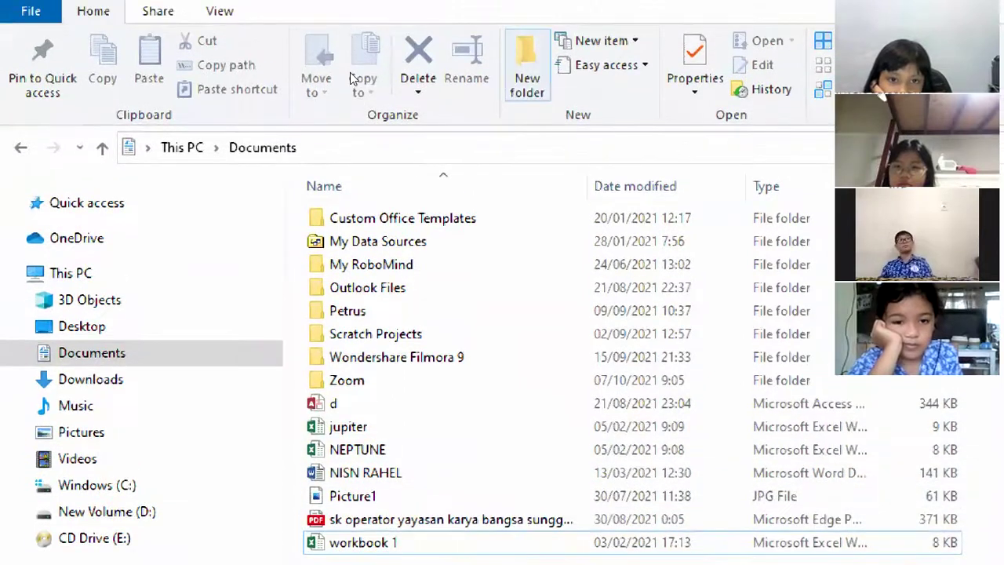
left_click(527, 78)
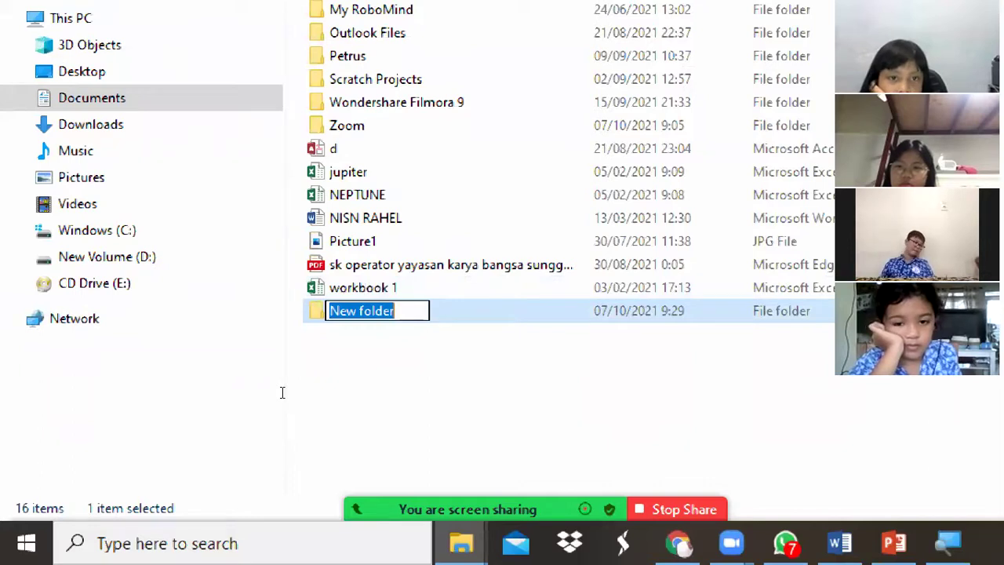
type("Sbu")
key("BackSpace")
key("BackSpace")
type("ubjedf")
key("BackSpace")
key("BackSpace")
type("cts")
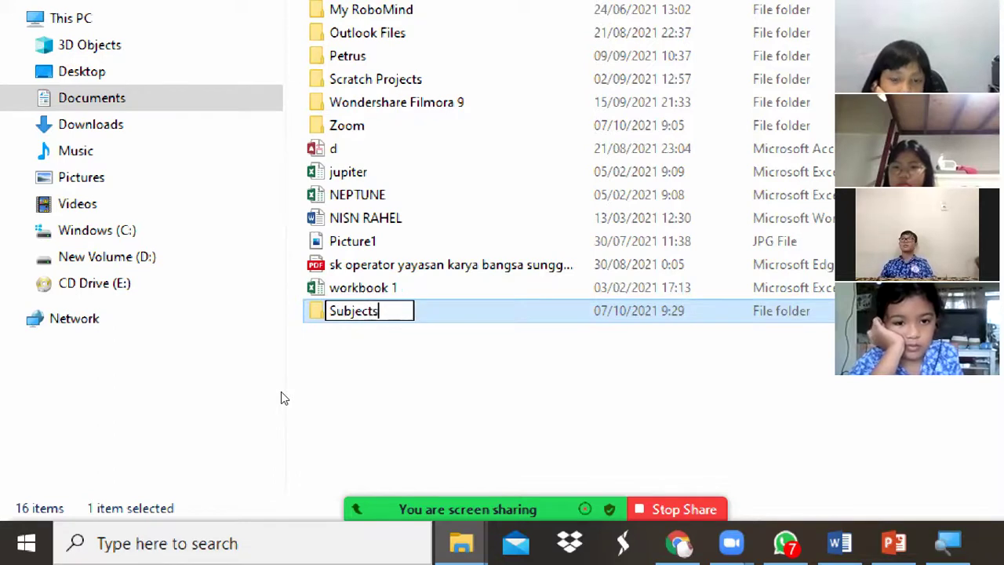
key("Return")
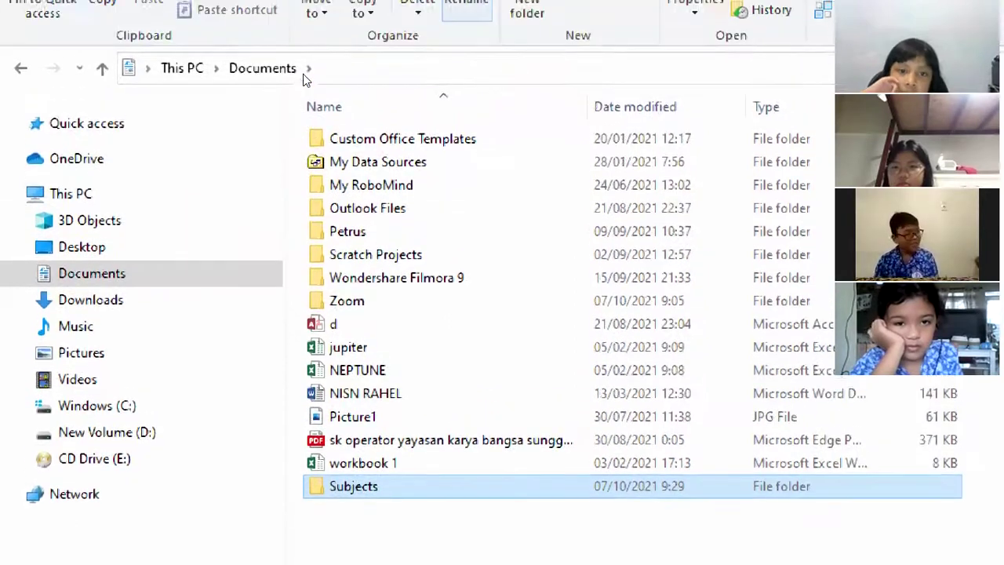
Create another folder named Assignments in Documents, alongside the Subjects folder
left_click(527, 9)
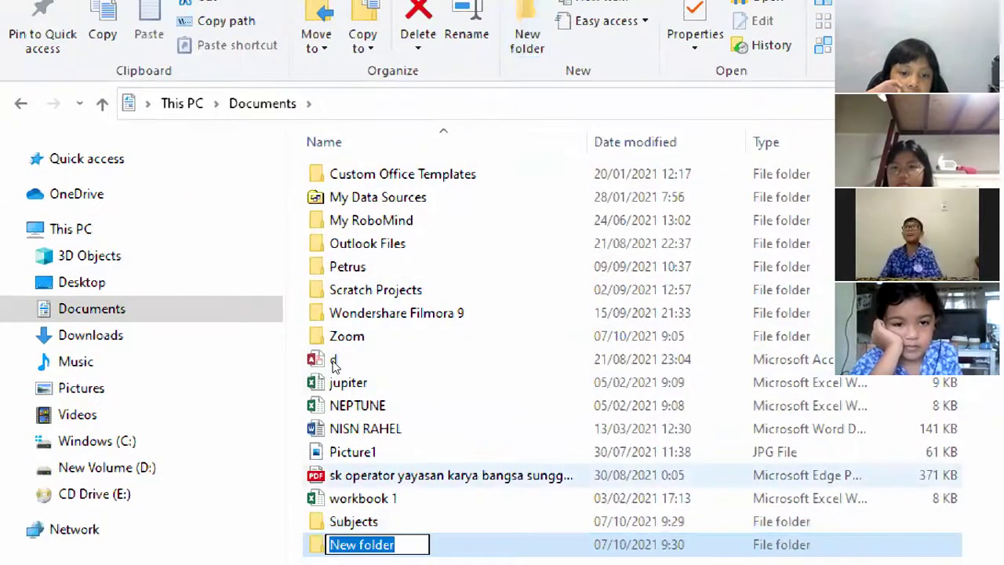
type("Assig")
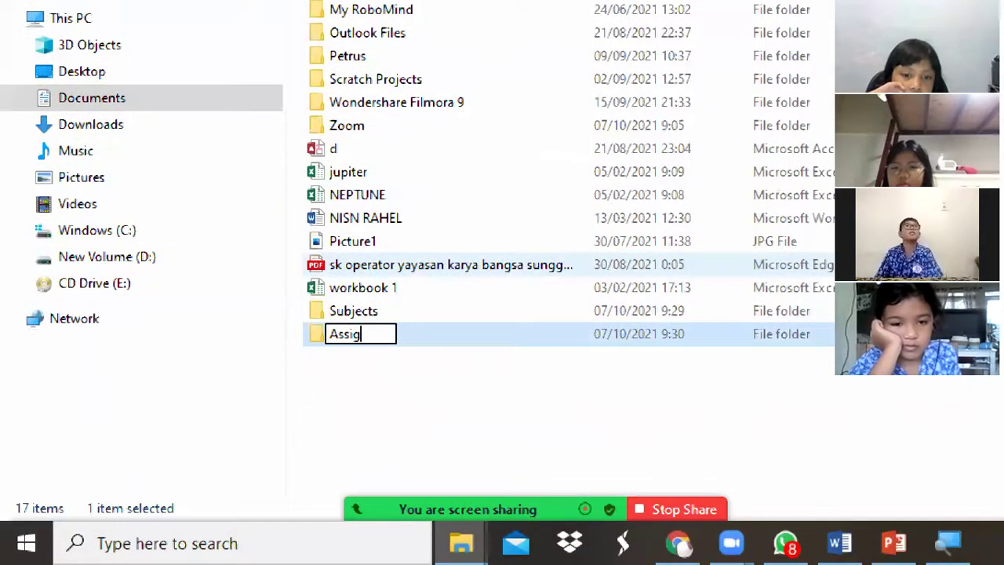
type("nment")
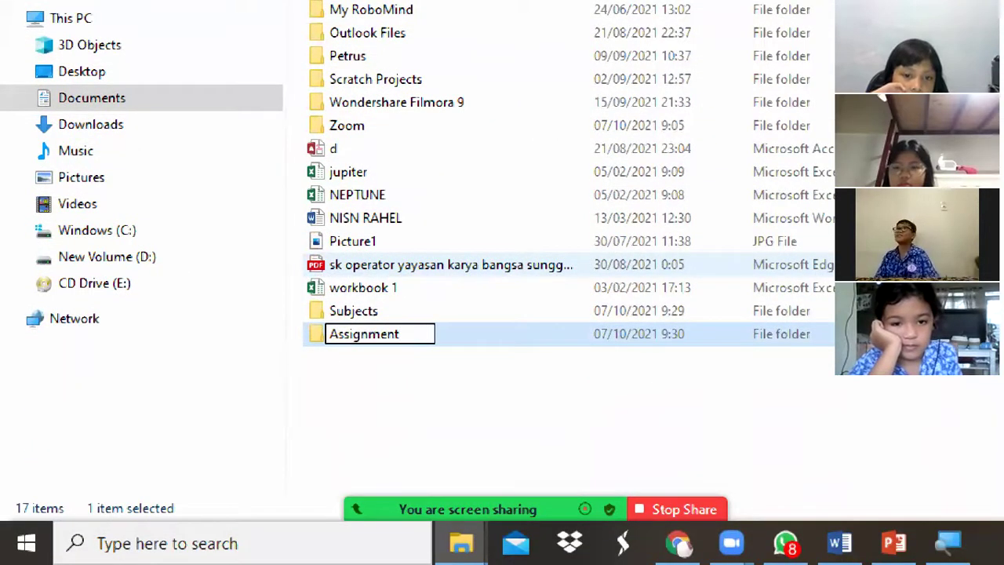
type("s")
key("Return")
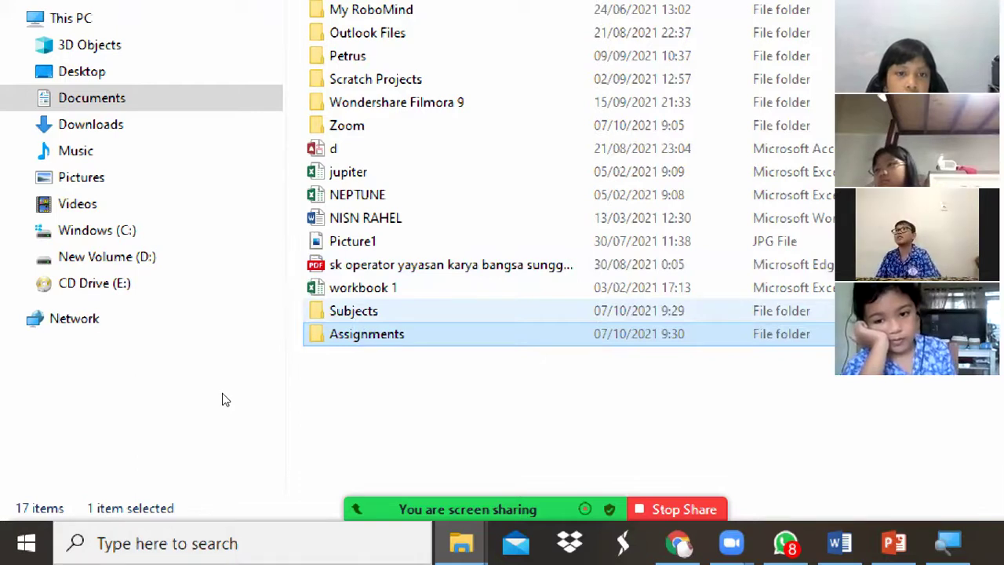
Open the Subjects folder and create a subfolder named english inside it
key("Up")
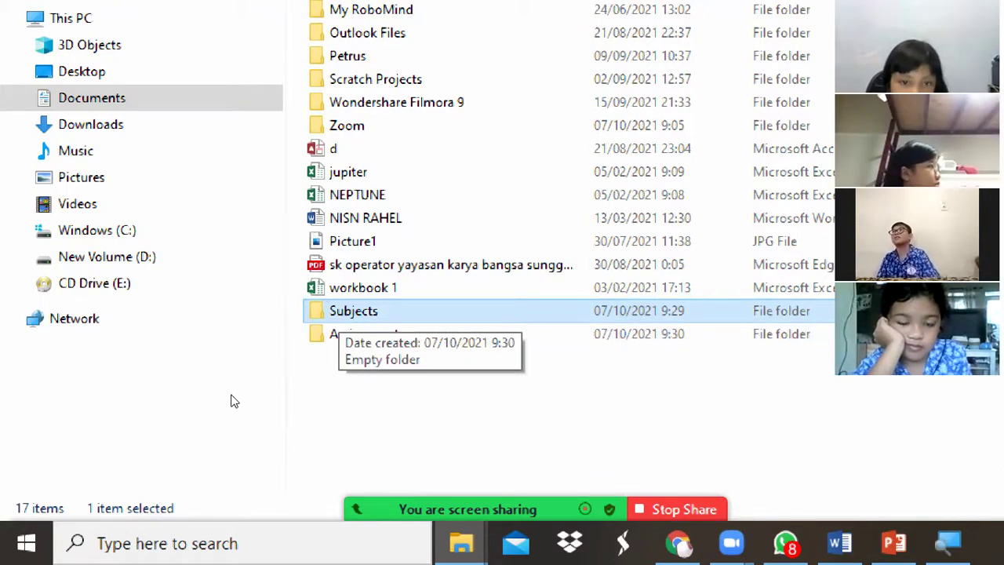
key("Return")
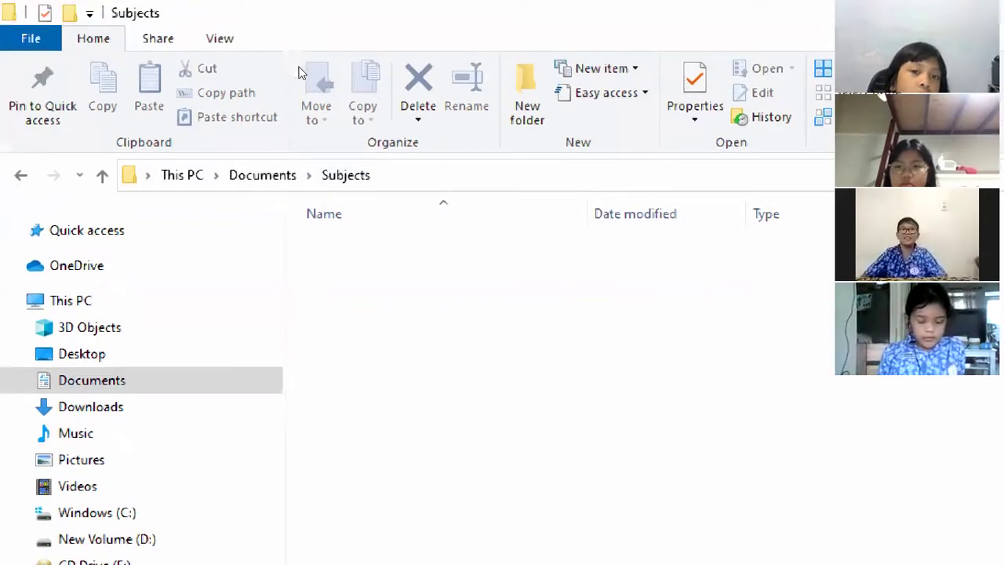
left_click(527, 95)
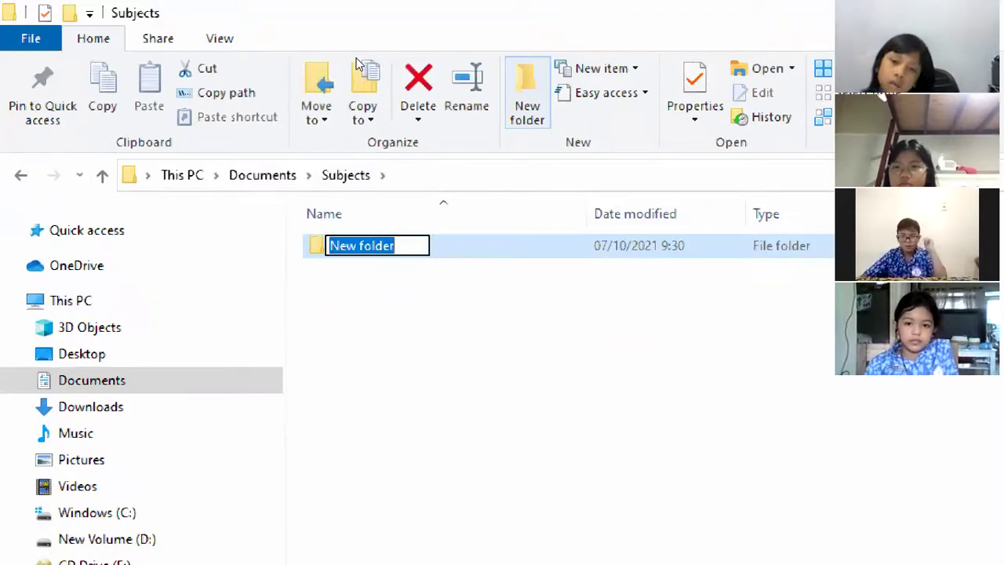
type("english")
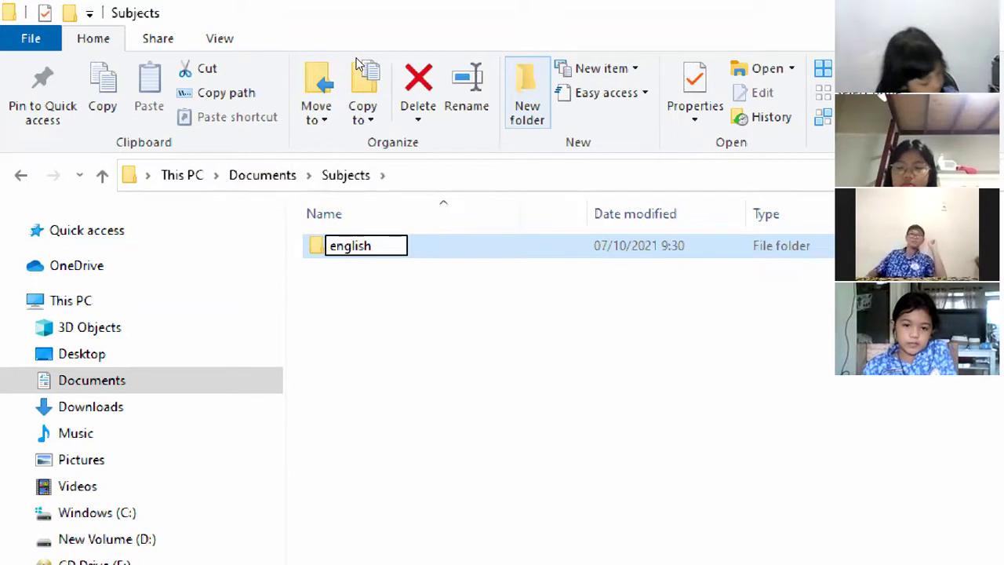
key("Return")
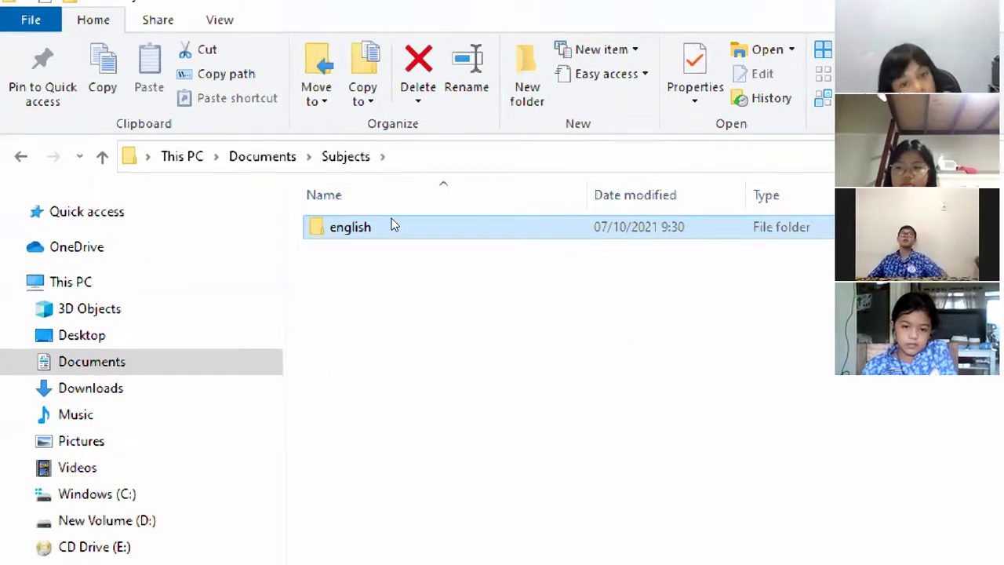
Create a second subfolder named computer inside the Subjects folder
left_click(311, 202)
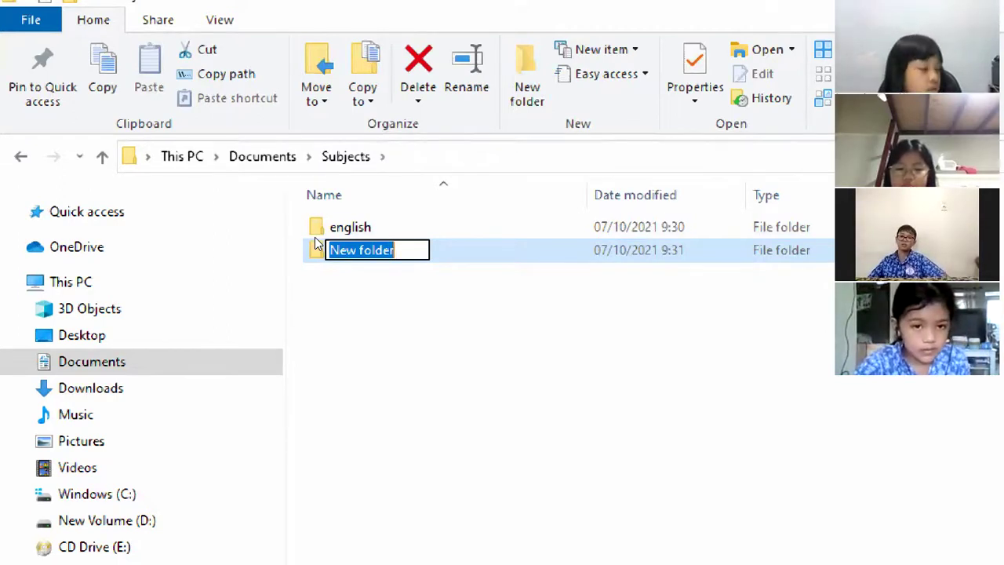
type("Co")
key("BackSpace")
key("BackSpace")
type("computer")
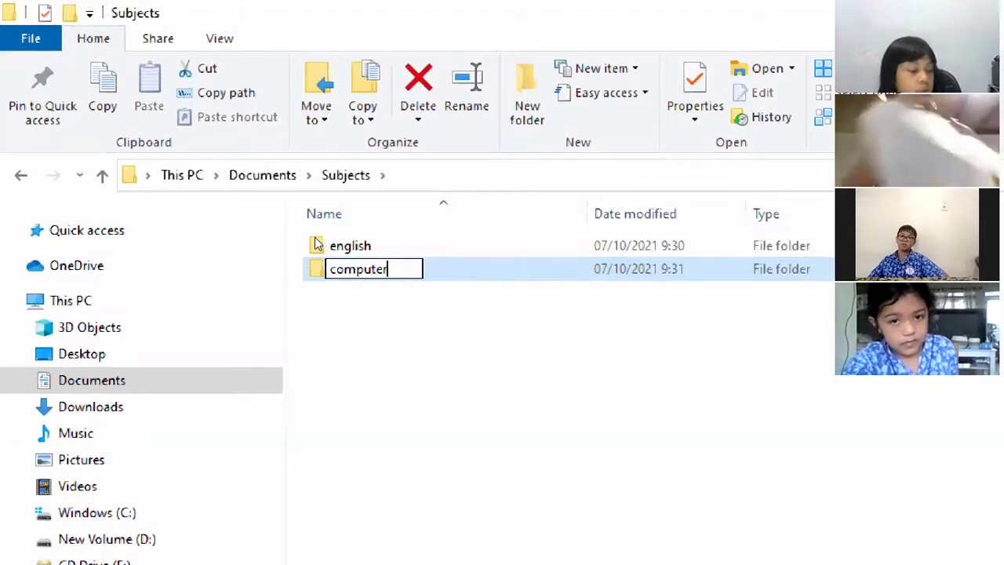
key("Return")
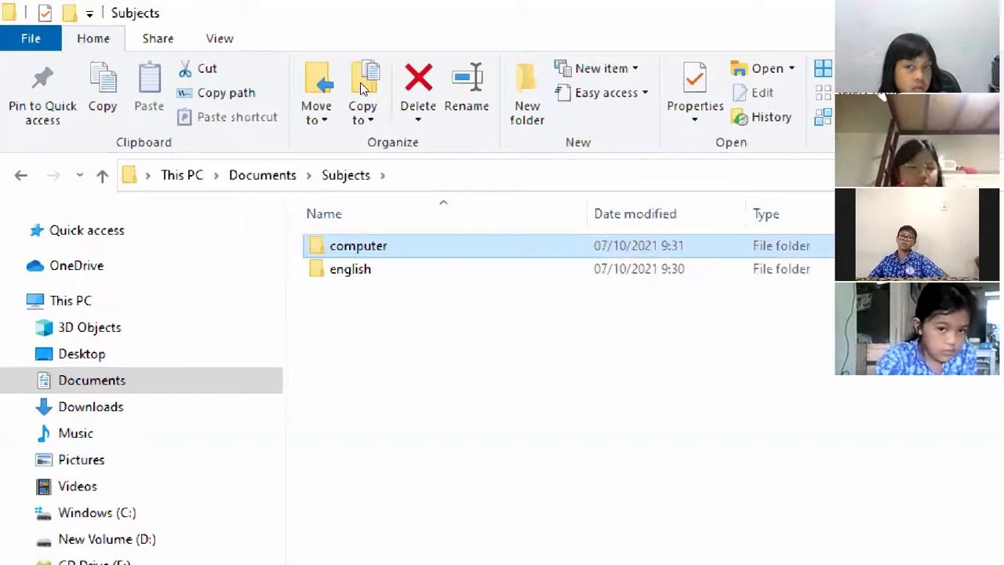
Create a subfolder named science inside the Subjects folder and delete it again
left_click(527, 94)
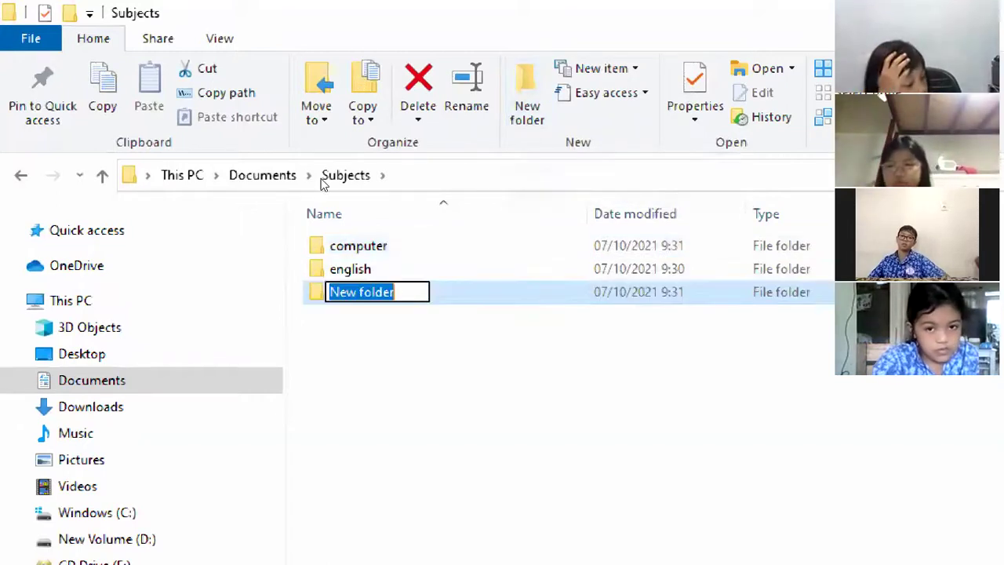
type("s")
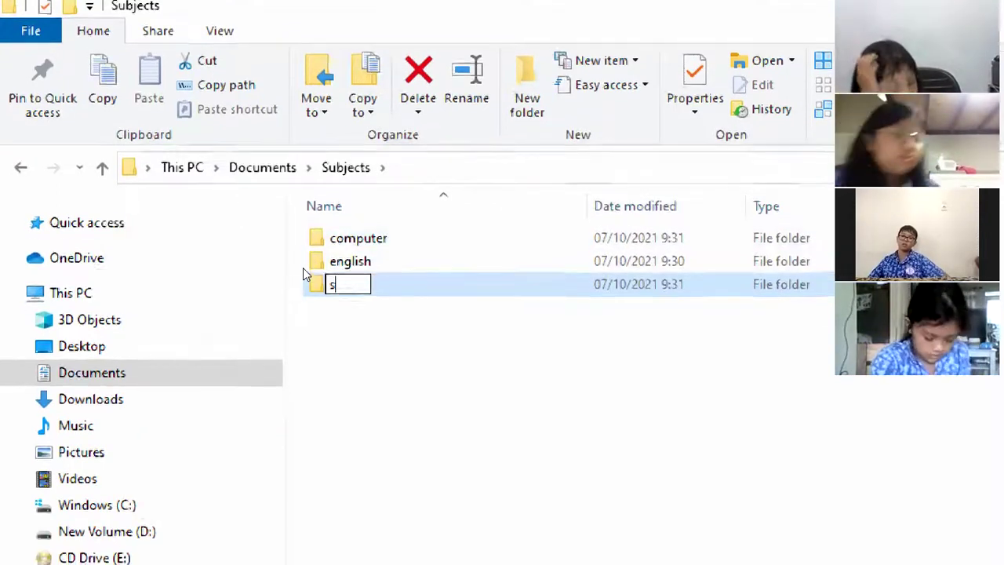
type("cience")
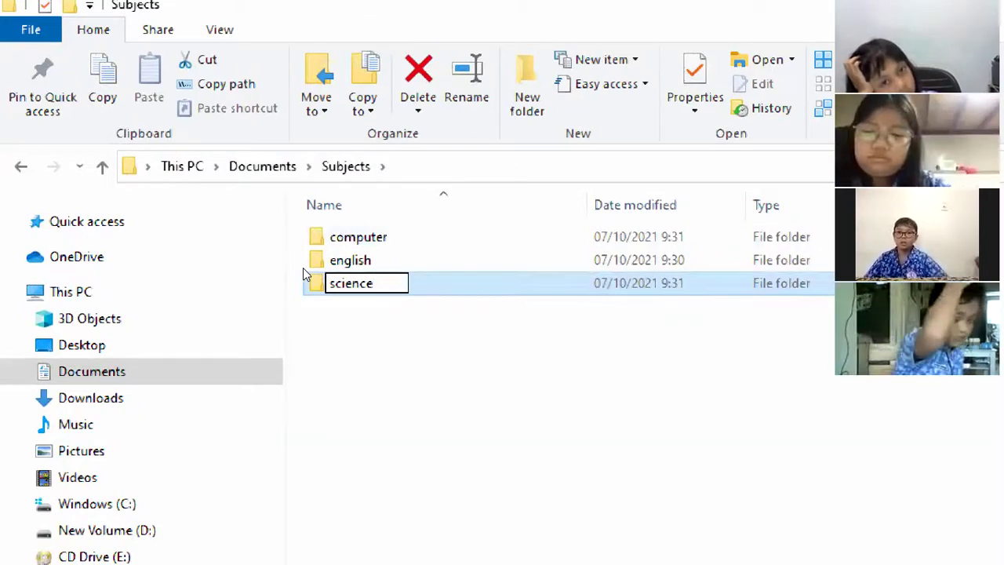
left_click(306, 262)
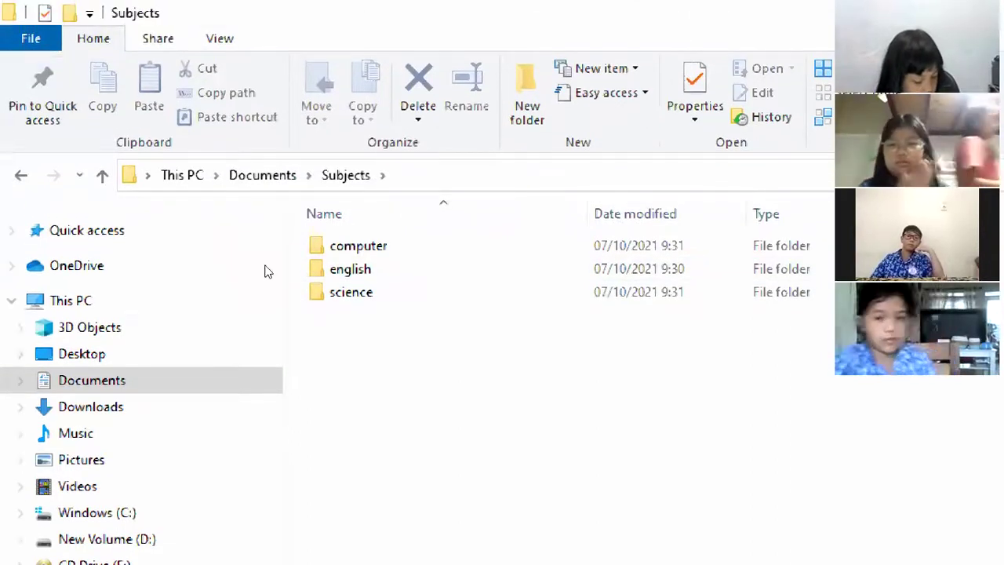
key("s")
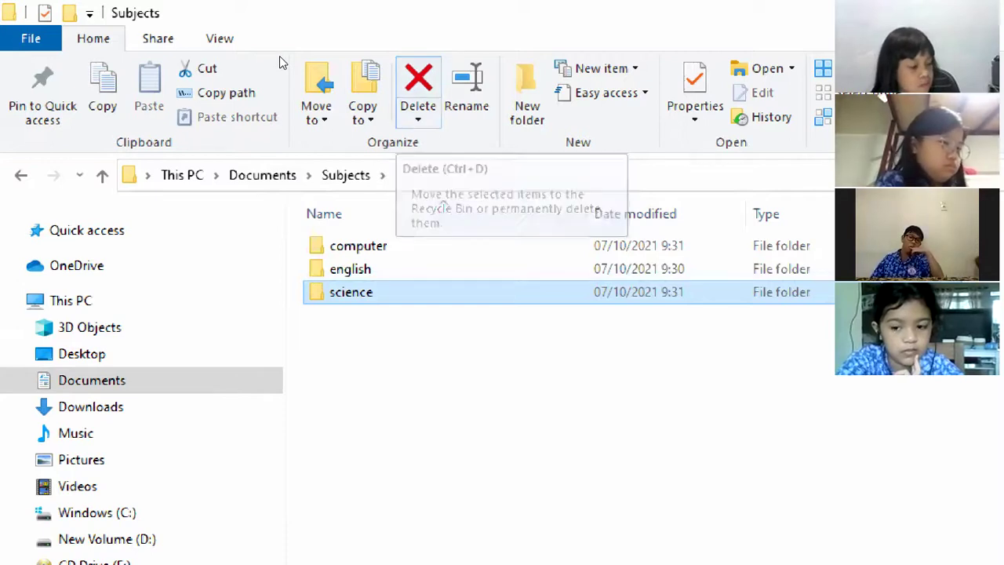
key("Delete")
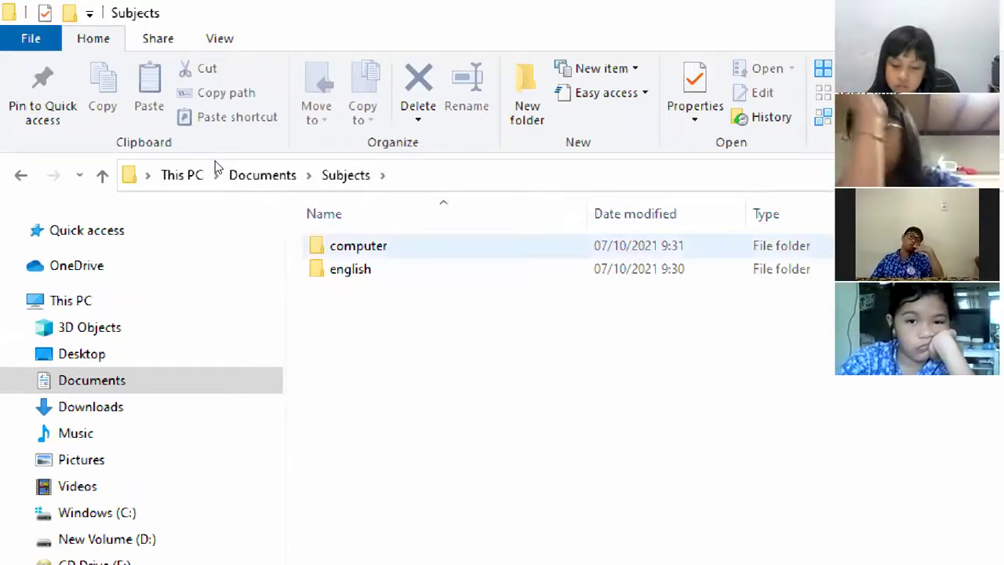
Cut the computer folder from Subjects and open the Assignments folder in Documents
key("Down")
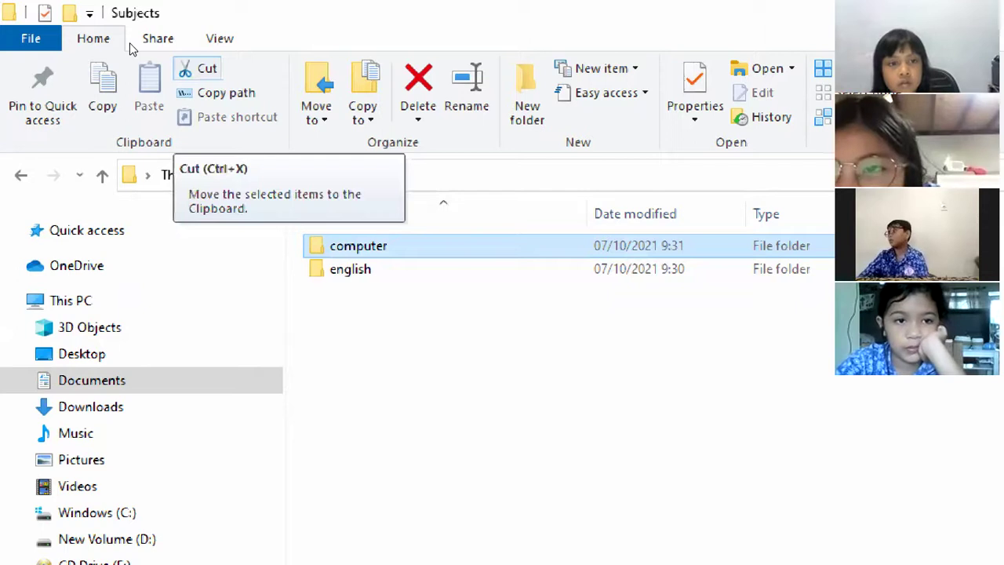
key("ctrl+x")
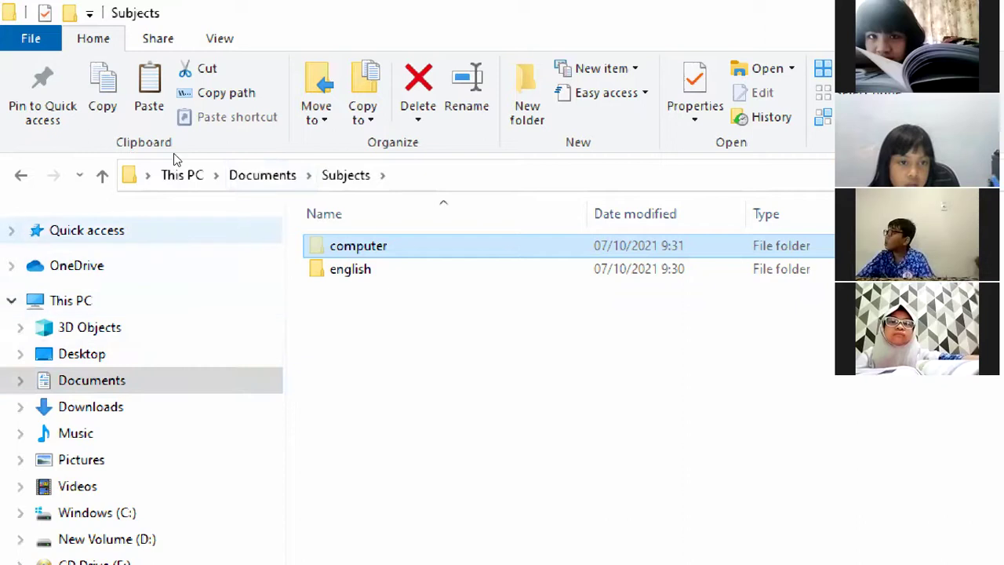
left_click(263, 174)
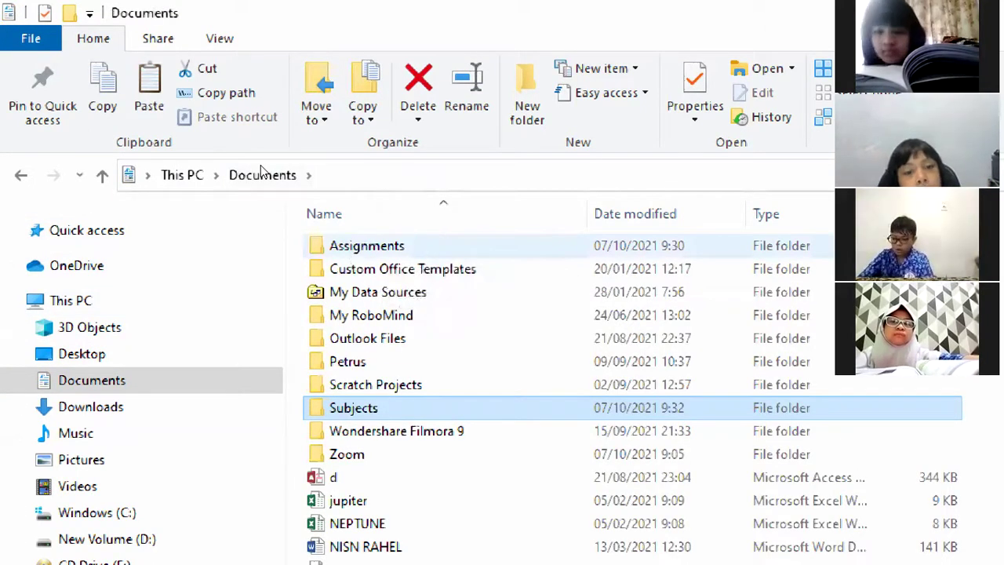
key("Home")
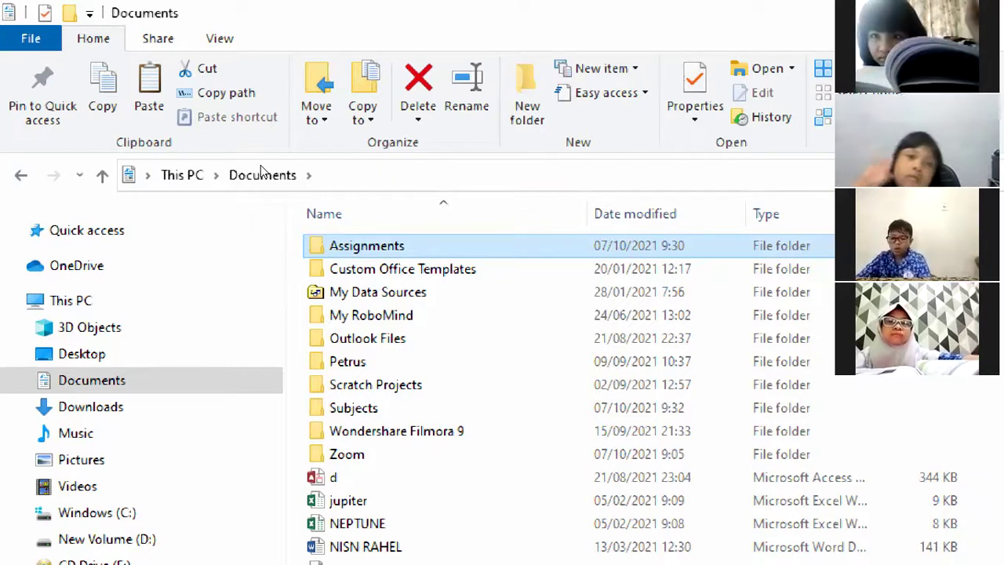
key("Return")
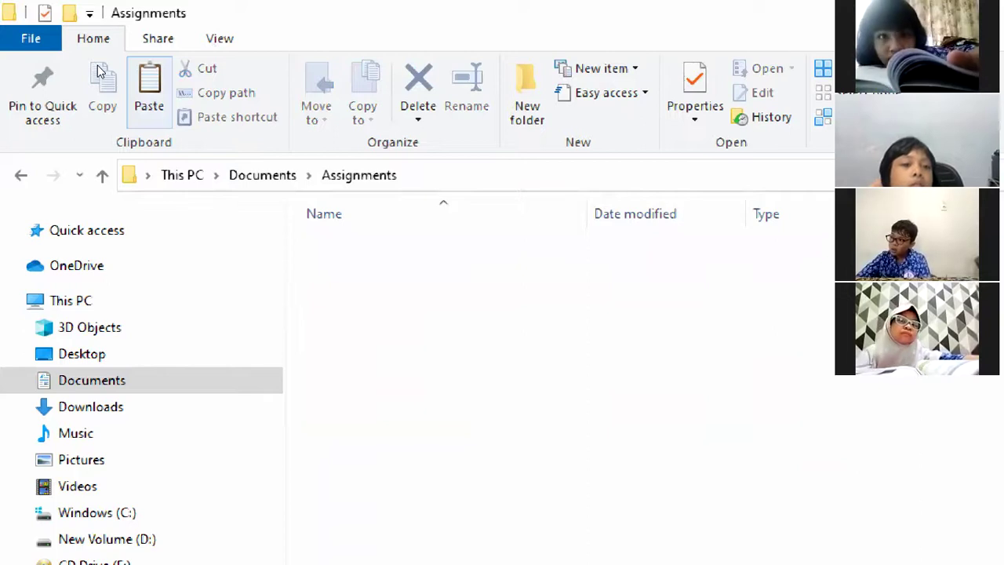
Paste the cut computer folder into the Assignments folder
left_click(140, 98)
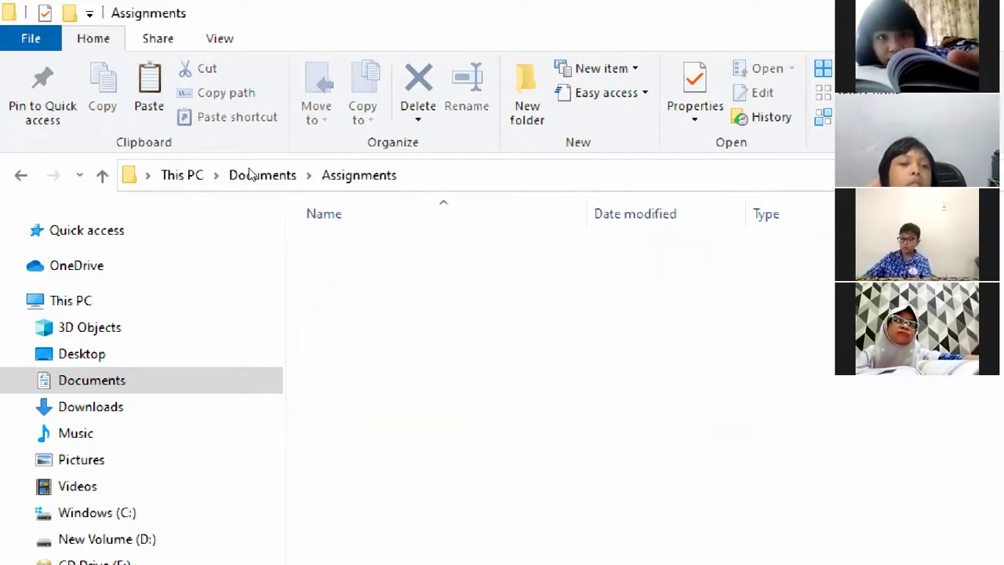
key("shift+F10")
key("Down")
key("Down")
key("Down")
key("Down")
key("Down")
key("Down")
key("Down")
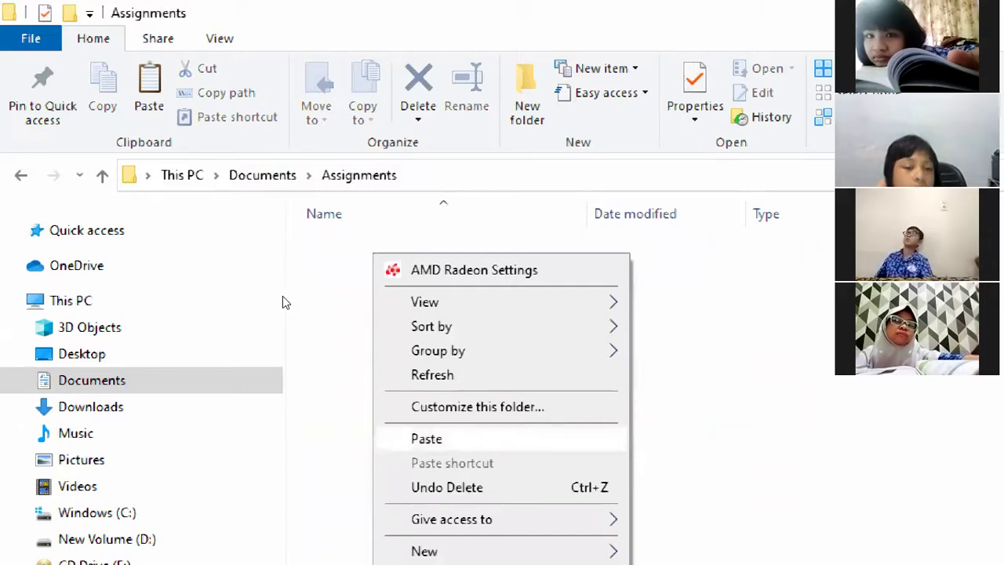
key("Return")
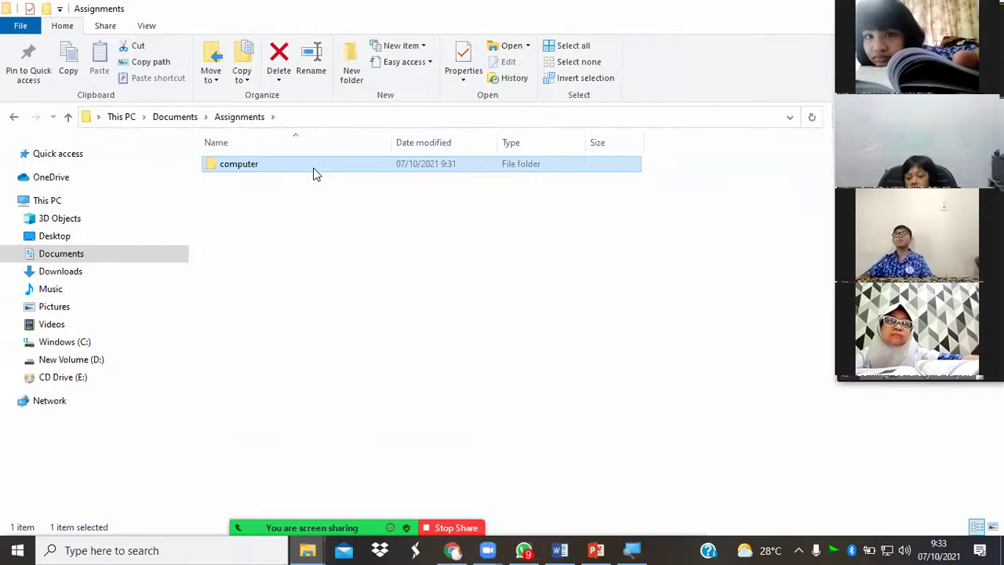
left_click(350, 253)
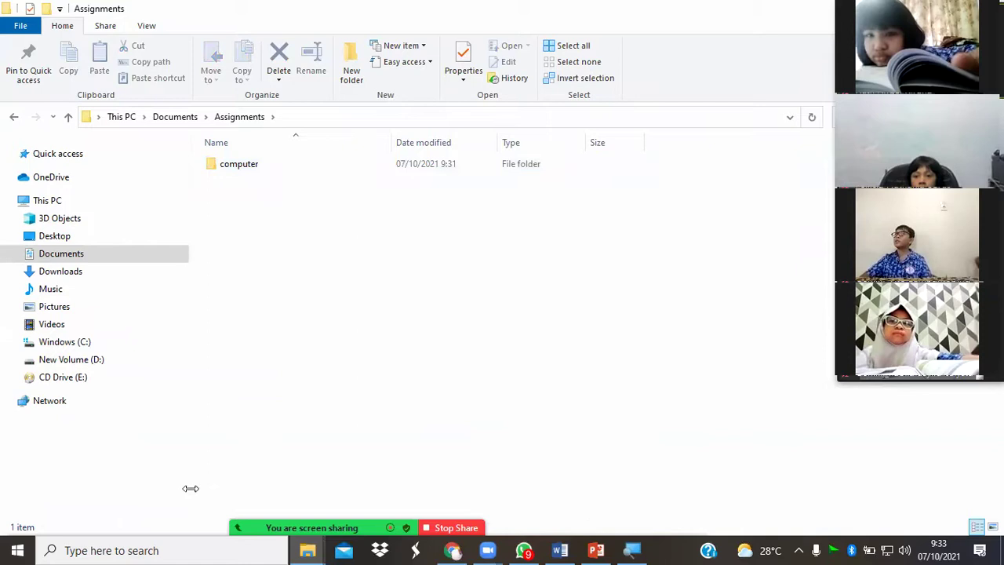
Open Word 2013, create a blank document and write the word english in it
left_click(162, 550)
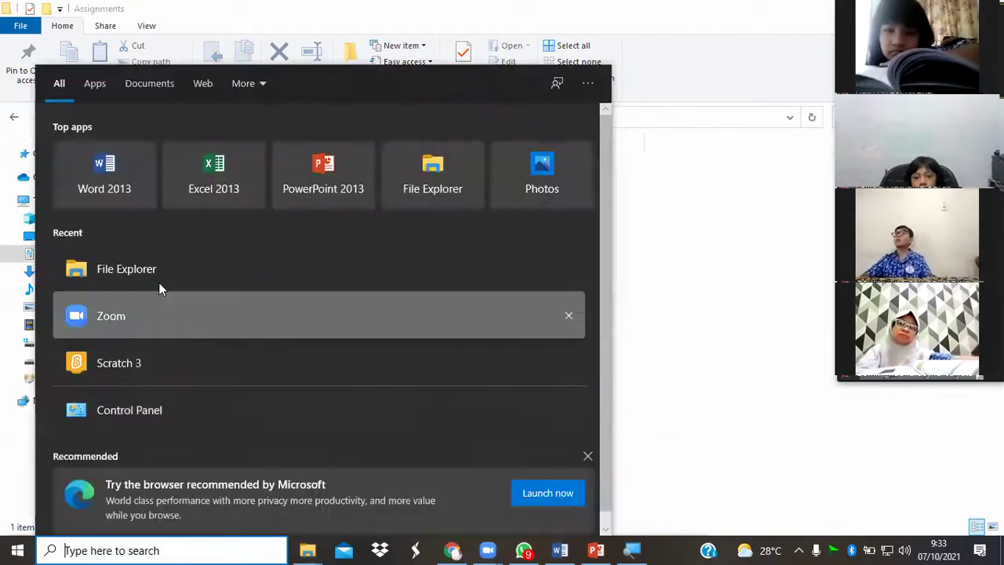
left_click(116, 179)
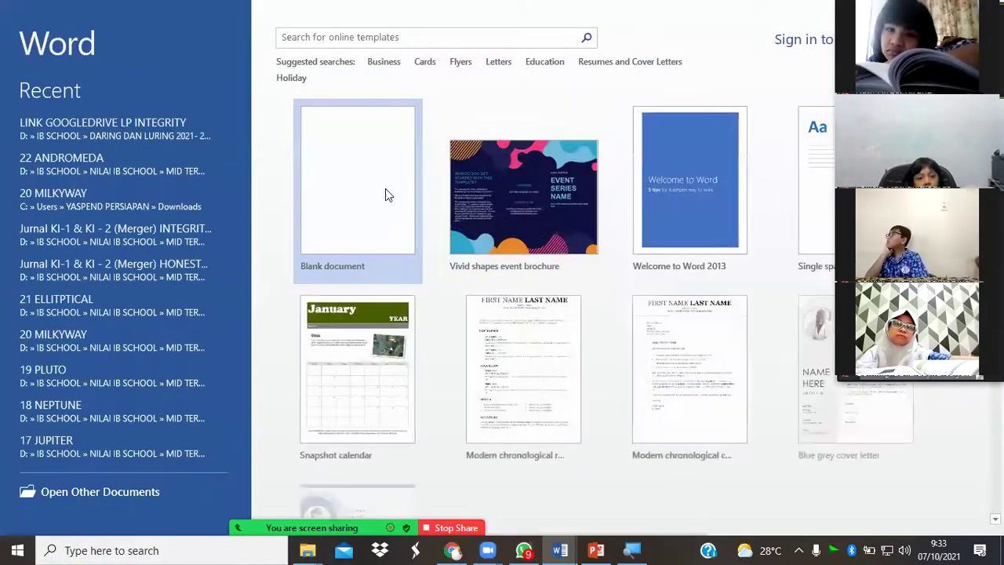
left_click(374, 177)
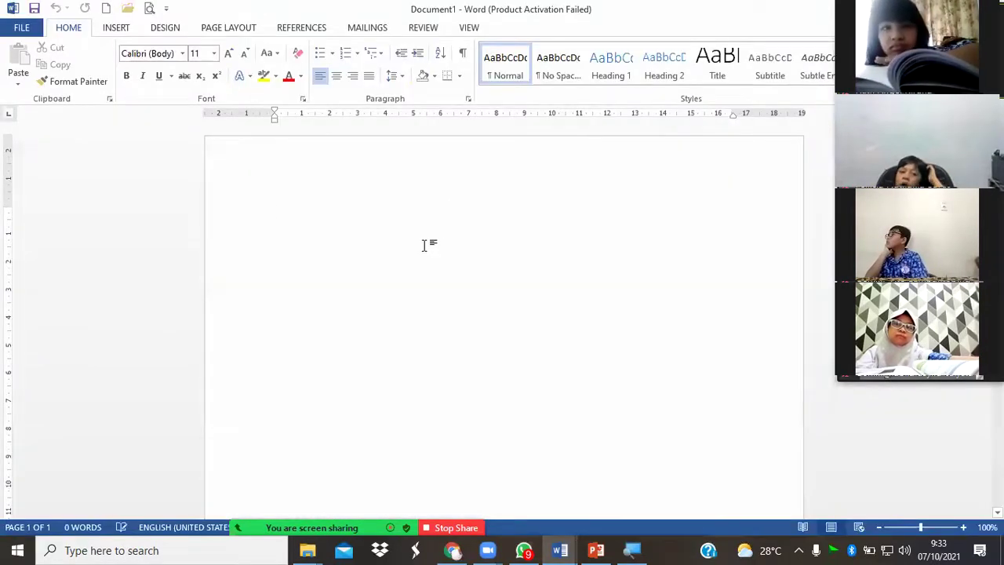
type("english")
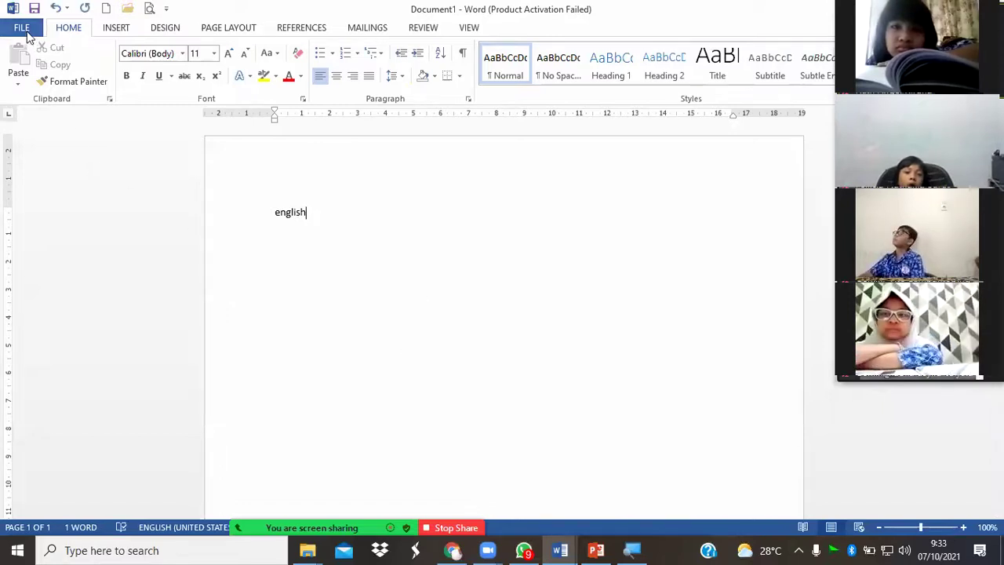
Save the document as a Word Document named english assignment in Documents > Subjects > english
left_click(22, 30)
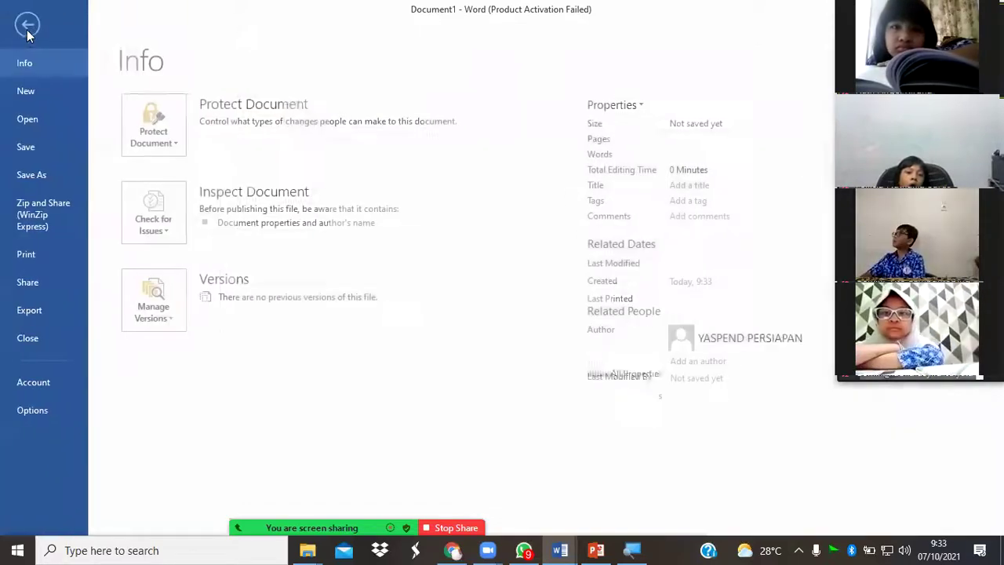
left_click(28, 147)
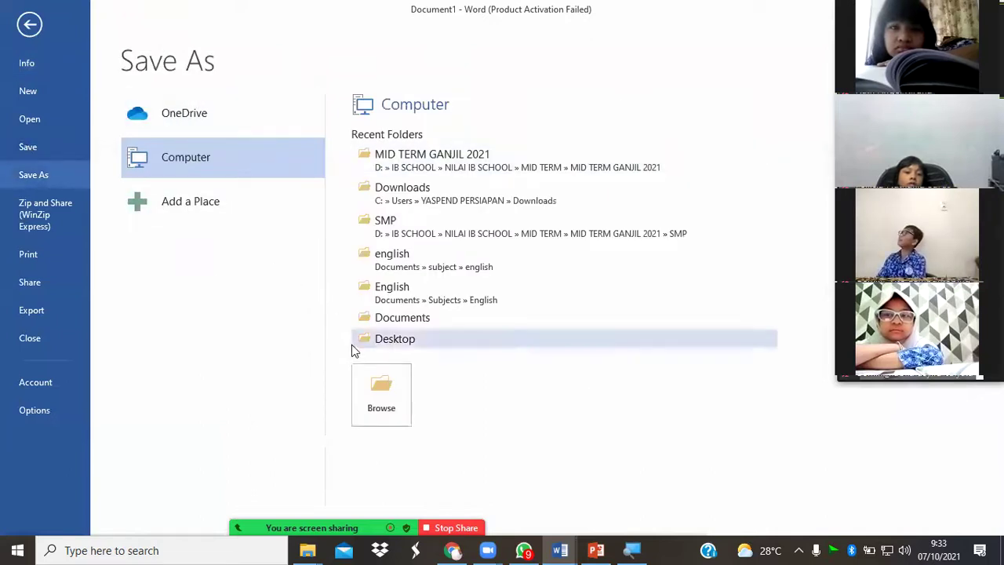
left_click(395, 399)
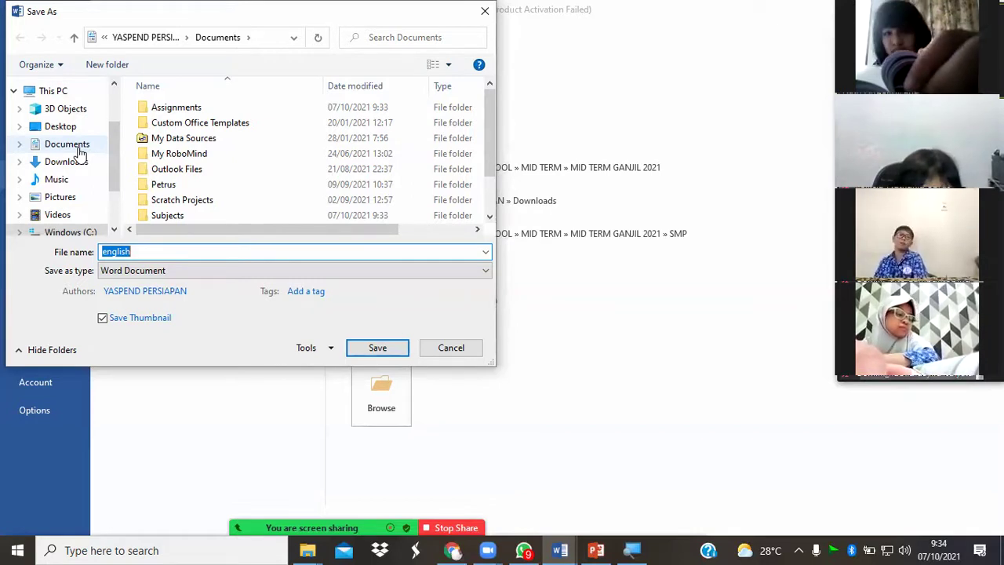
left_click(78, 148)
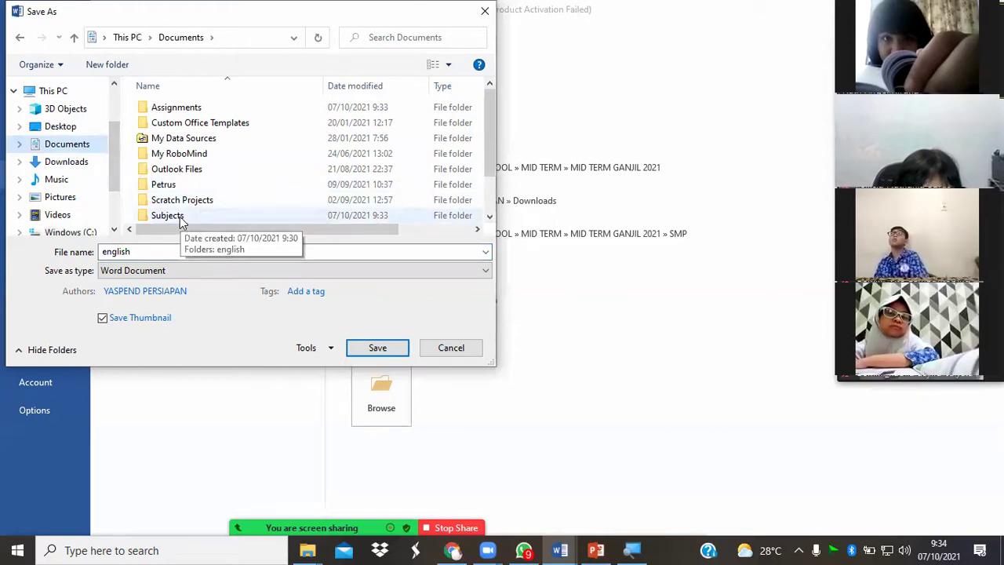
scroll(374, 175, "down", 1)
double_click(188, 190)
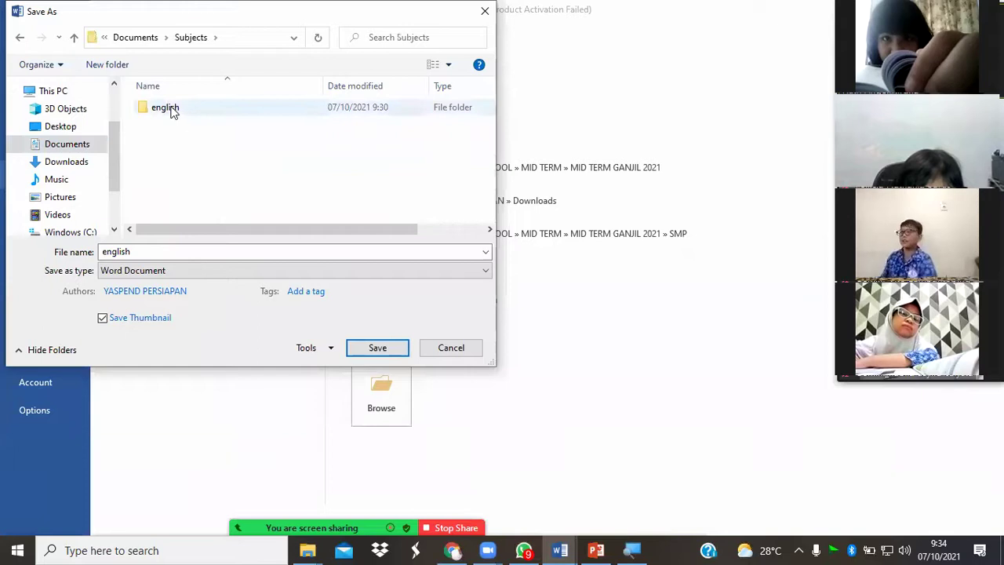
double_click(171, 109)
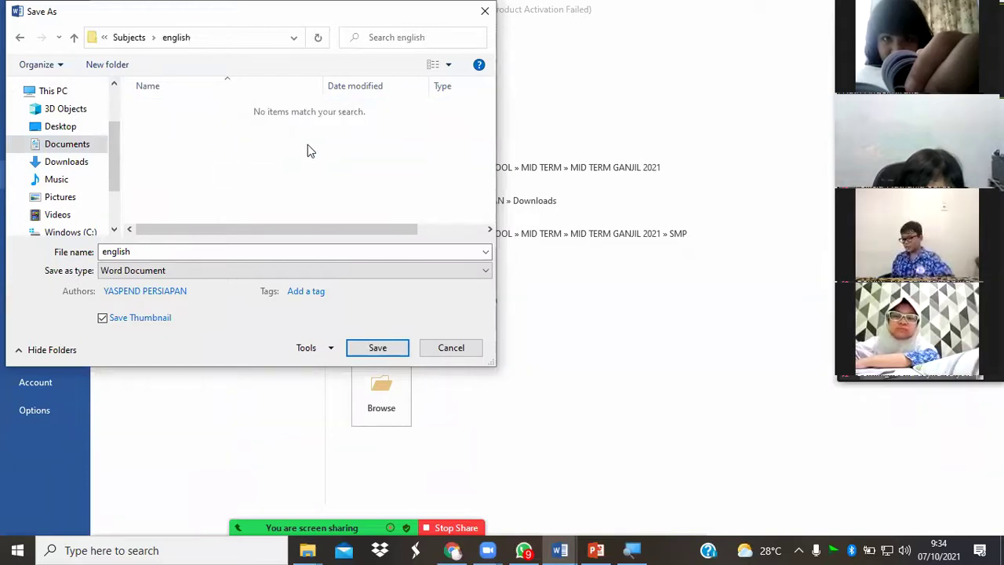
double_click(151, 253)
left_click(152, 252)
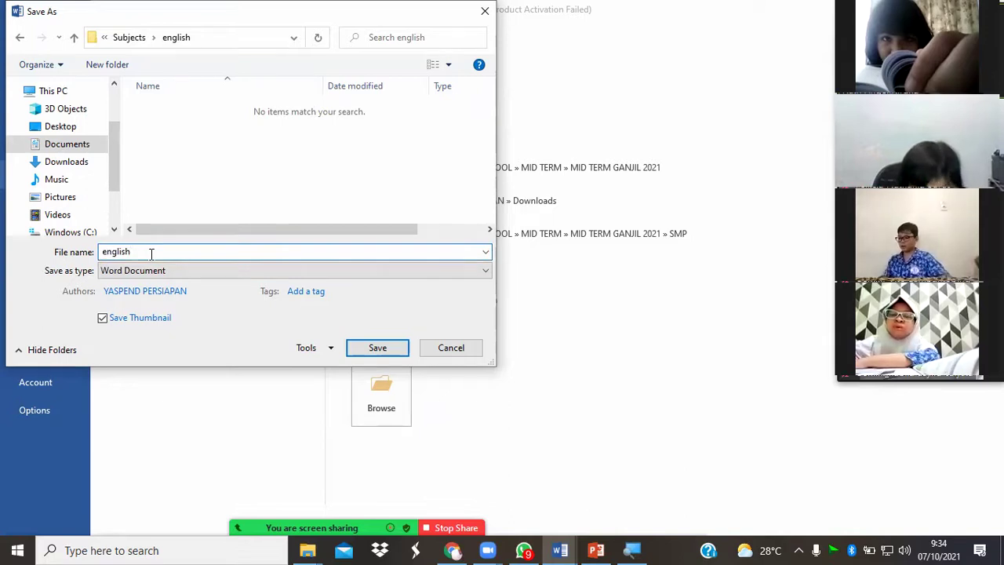
type("assignment")
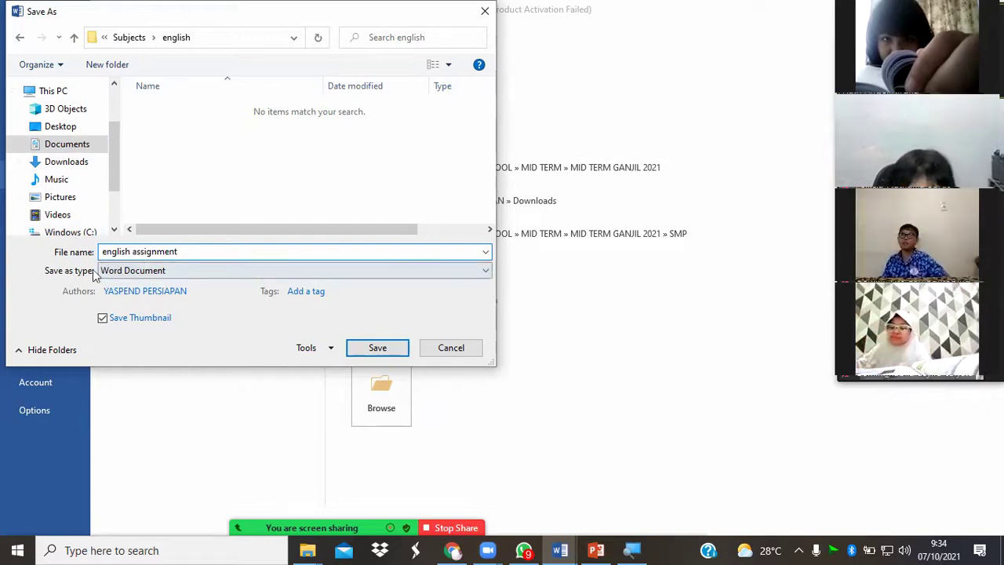
left_click(377, 349)
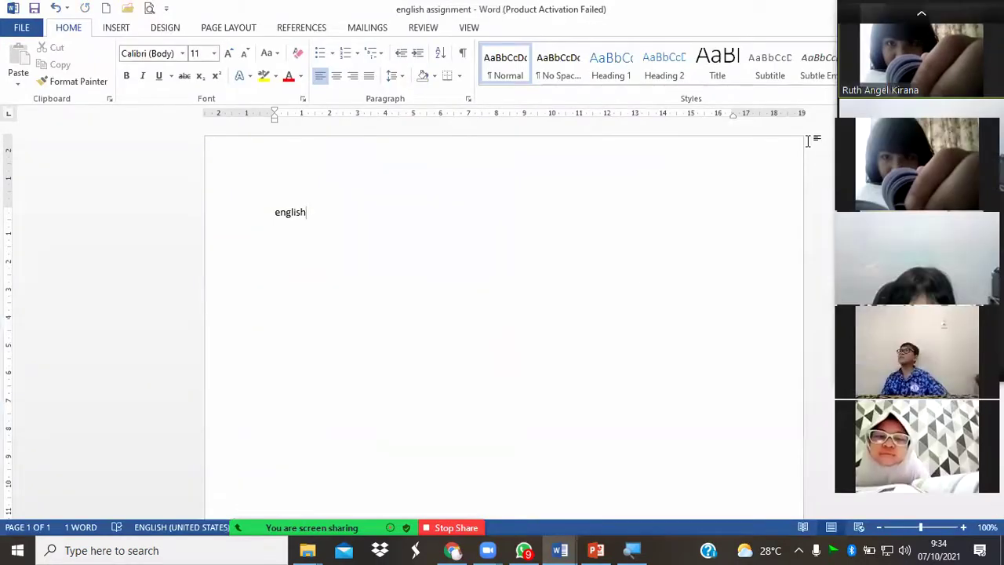
Switch to File Explorer and open the english folder inside Documents > Subjects
key("alt+Tab")
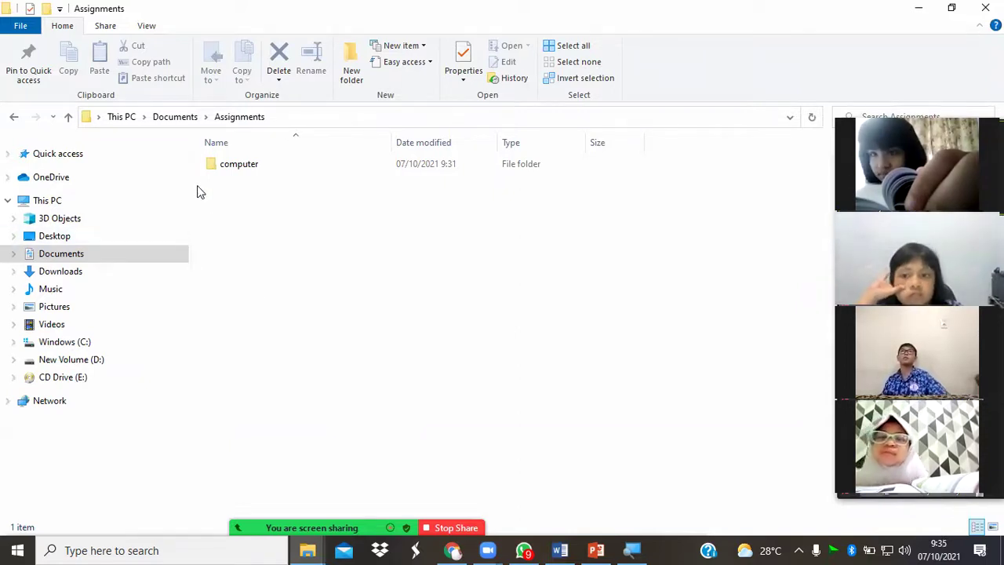
left_click(176, 119)
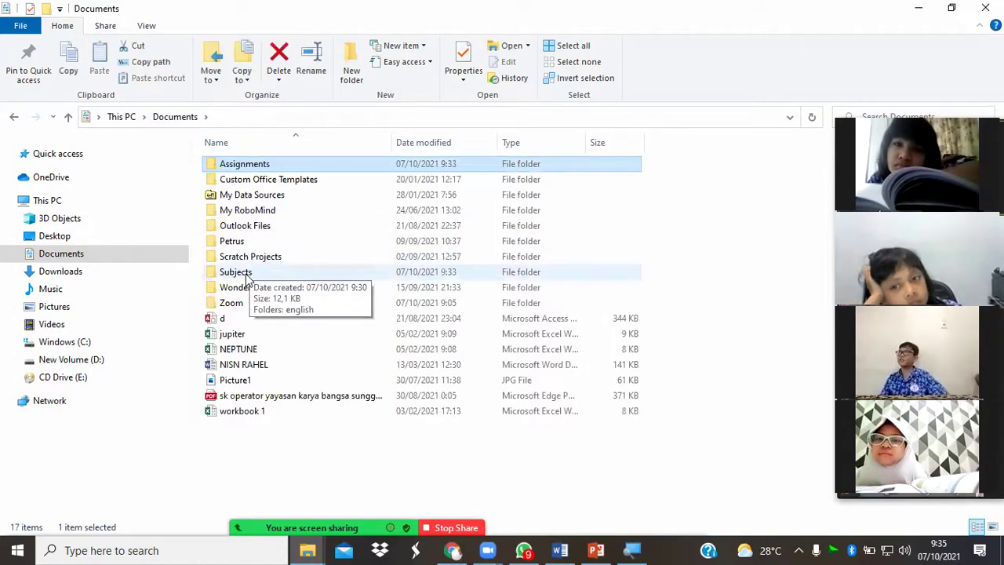
double_click(236, 273)
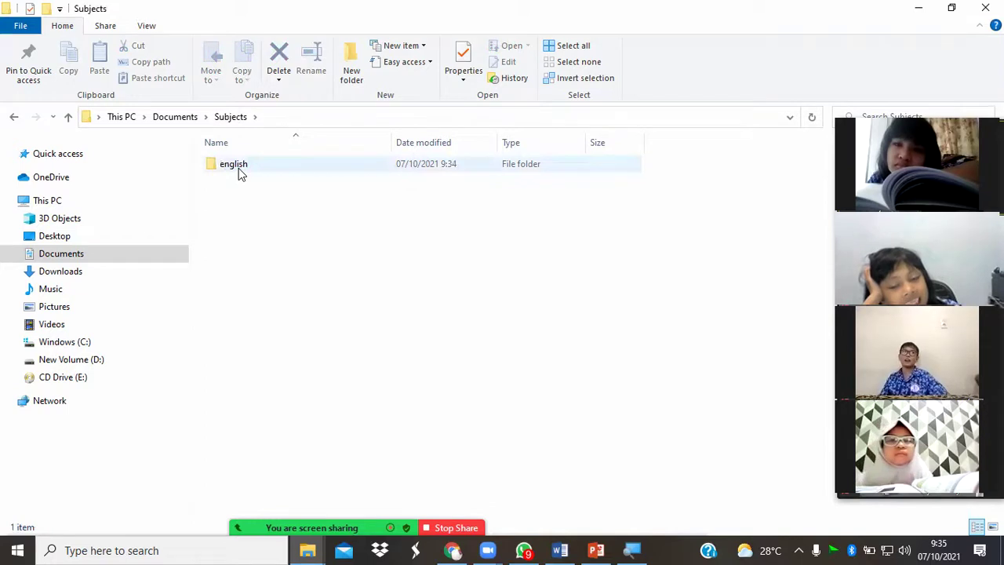
double_click(239, 166)
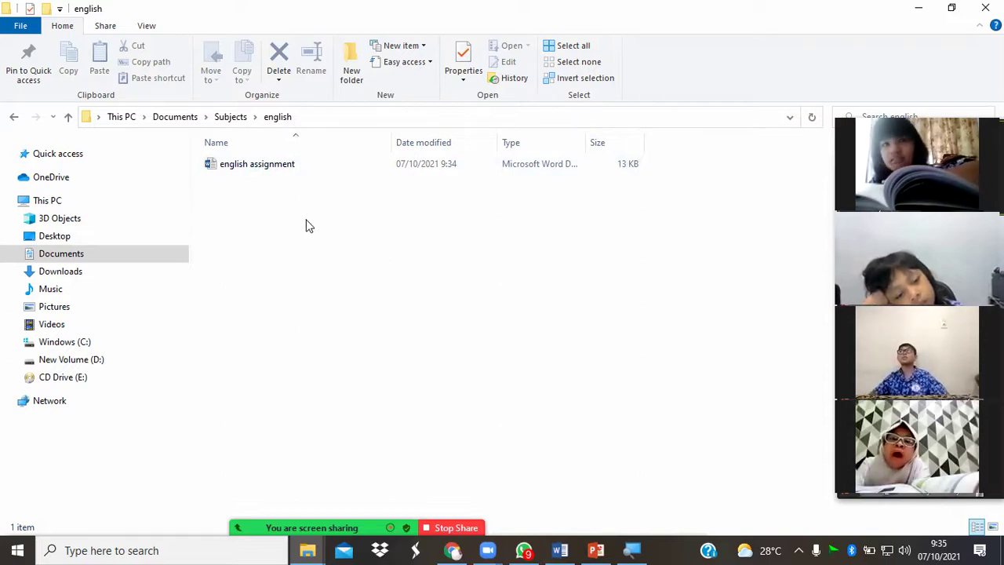
Copy the english assignment document and paste the copy into the Assignments folder in Documents
left_click(260, 171)
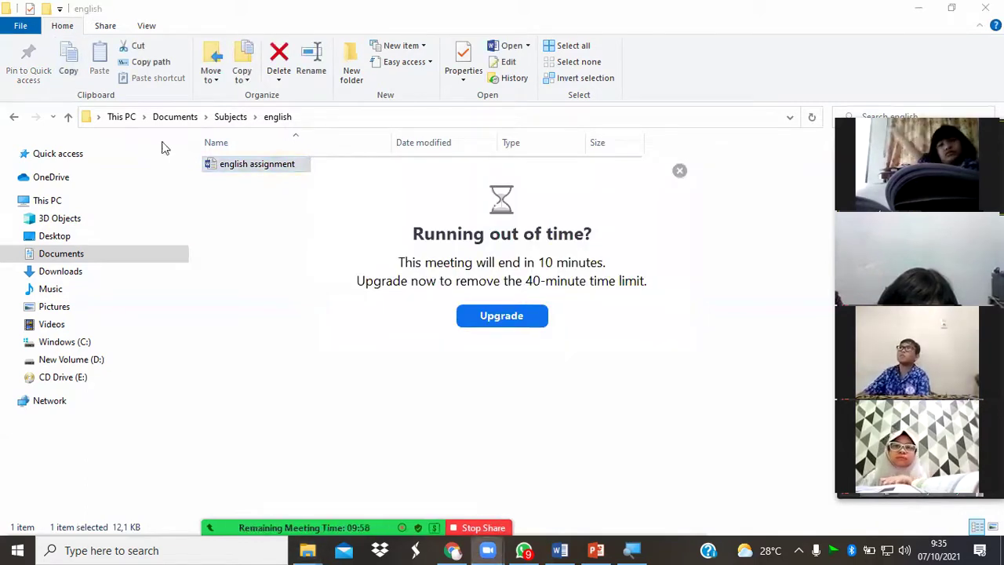
left_click(66, 65)
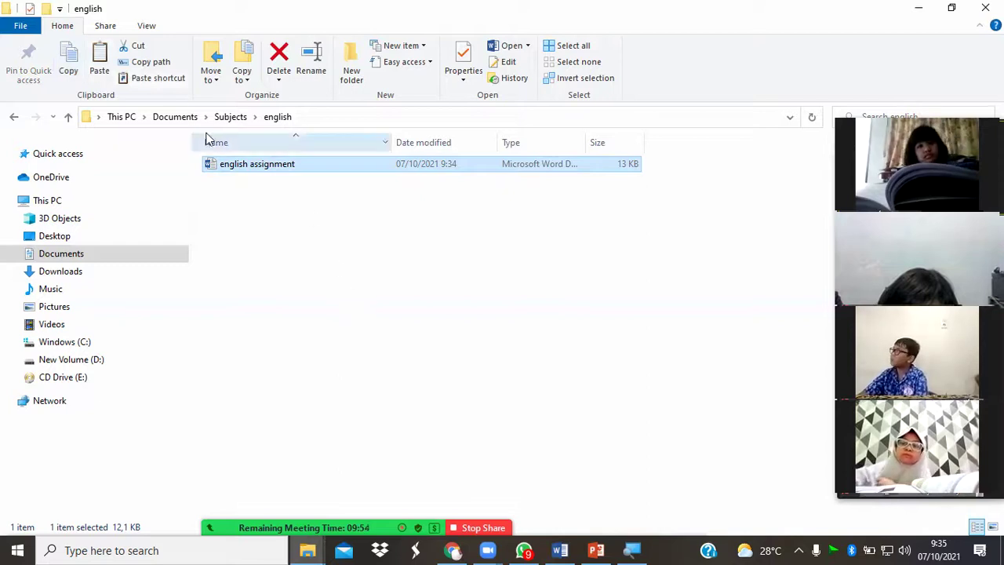
left_click(176, 118)
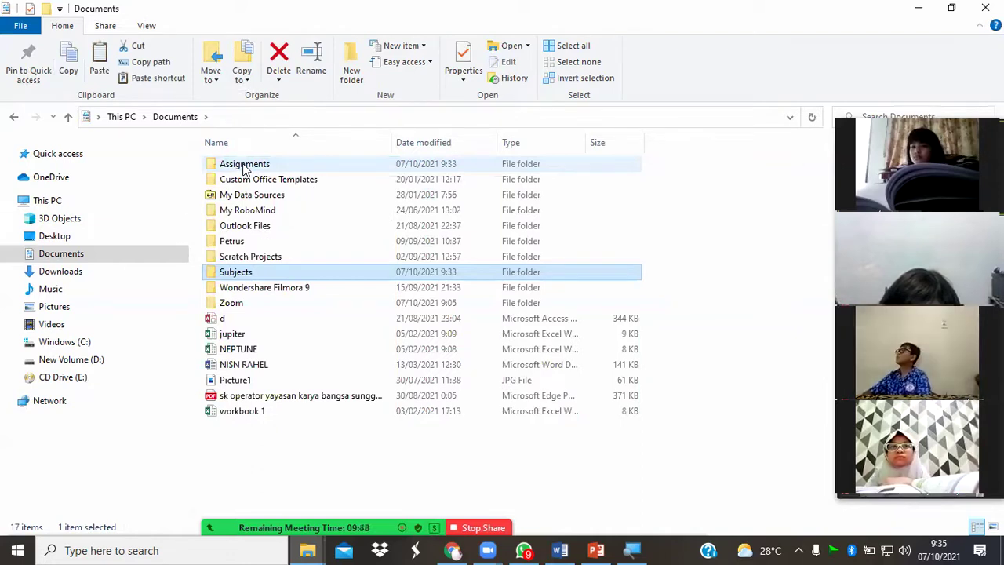
double_click(244, 166)
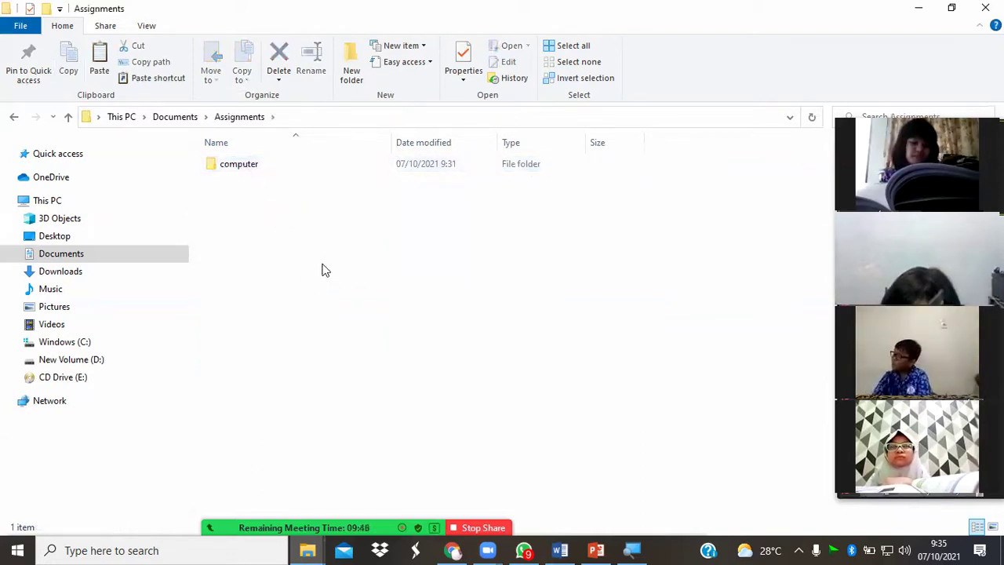
left_click(98, 73)
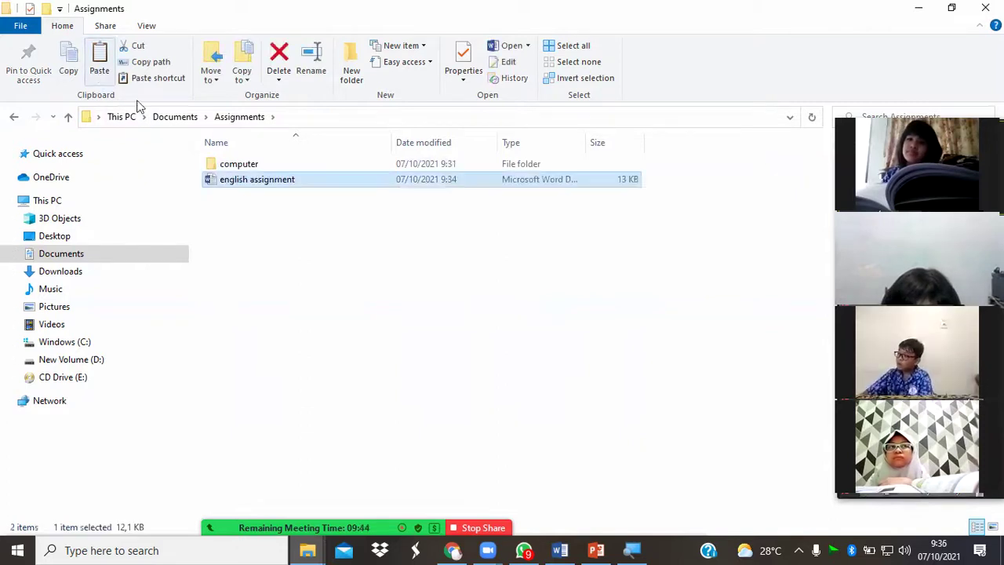
left_click(316, 234)
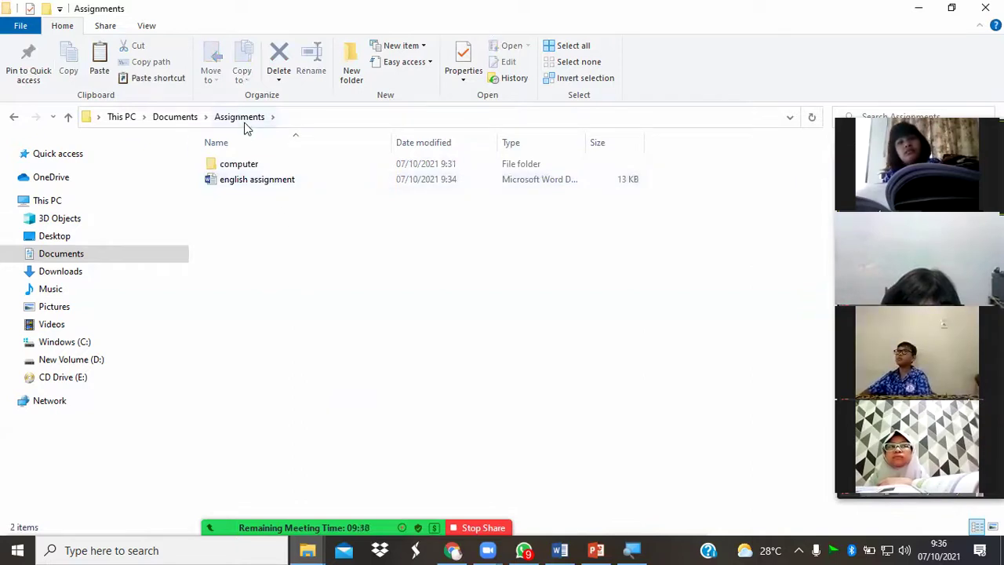
Reopen the english folder inside Subjects to check for the original english assignment document
left_click(175, 118)
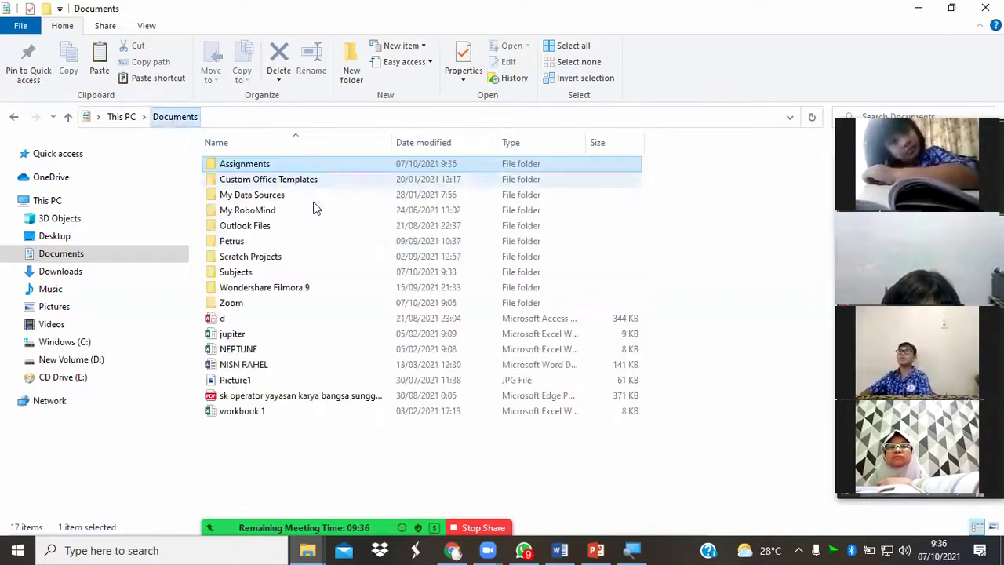
left_click(267, 275)
double_click(266, 276)
double_click(248, 166)
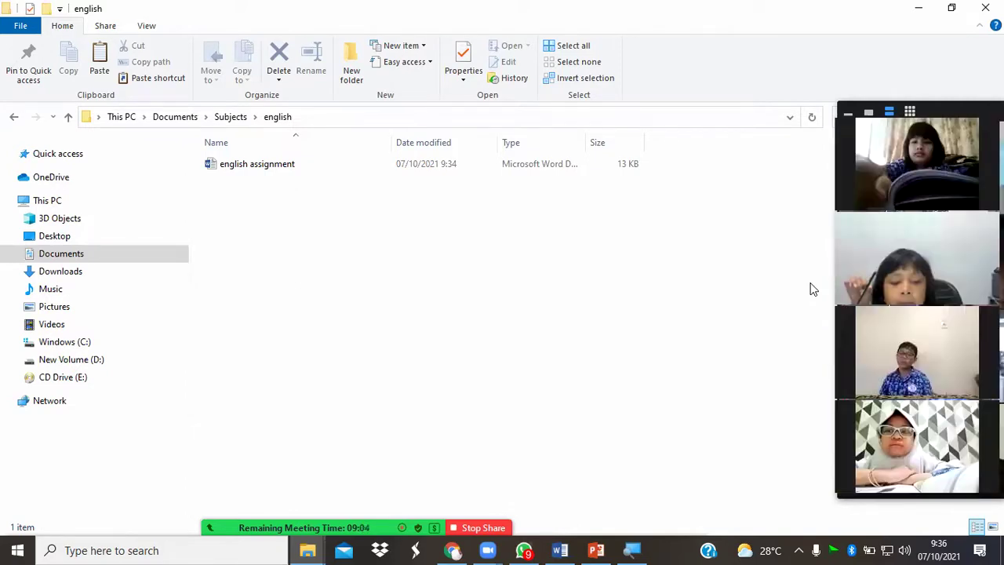
left_click_drag(921, 116, 863, 44)
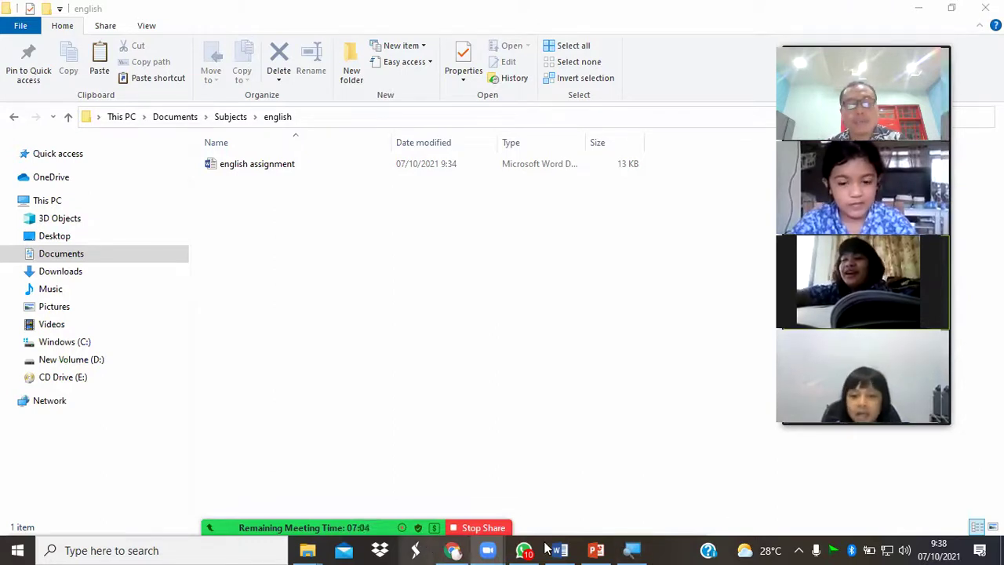
Search for a participant in the list for giving mouse and keyboard control of the shared screen
mouse_move(546, 549)
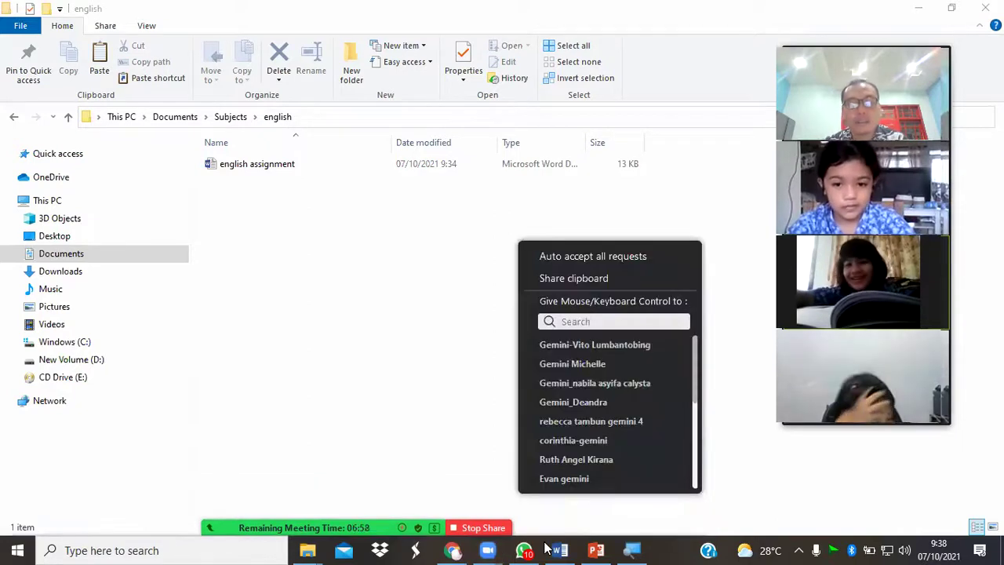
type("mic")
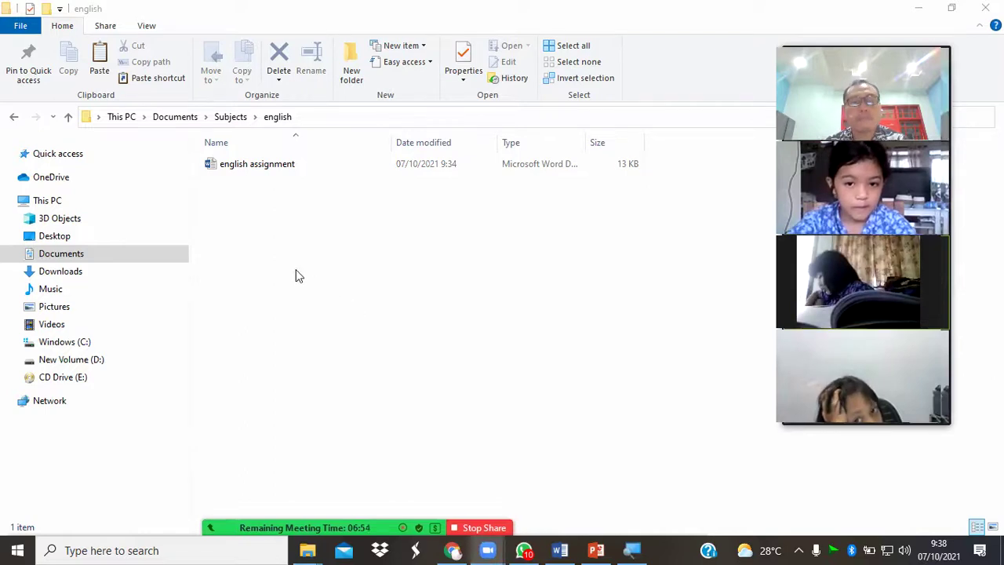
Return to Documents and delete the Assignments folder
left_click(110, 253)
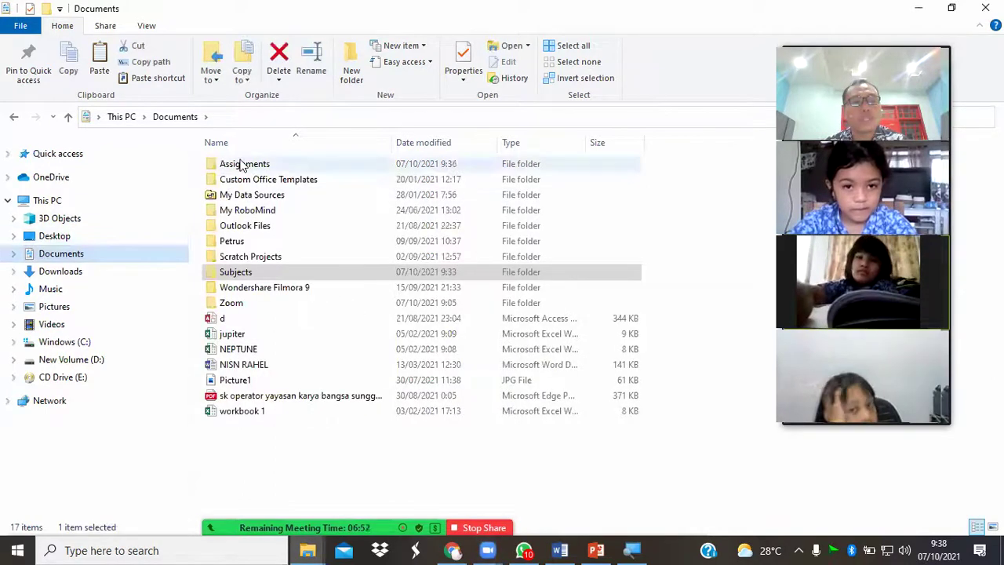
left_click(243, 165)
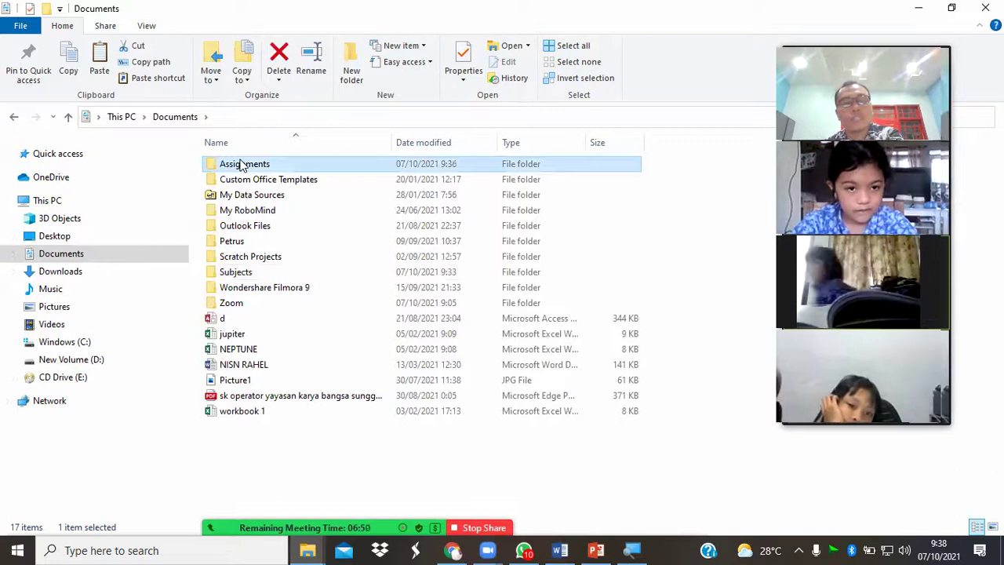
key("Delete")
Try to delete the Subjects folder in Documents
left_click(242, 258)
key("Delete")
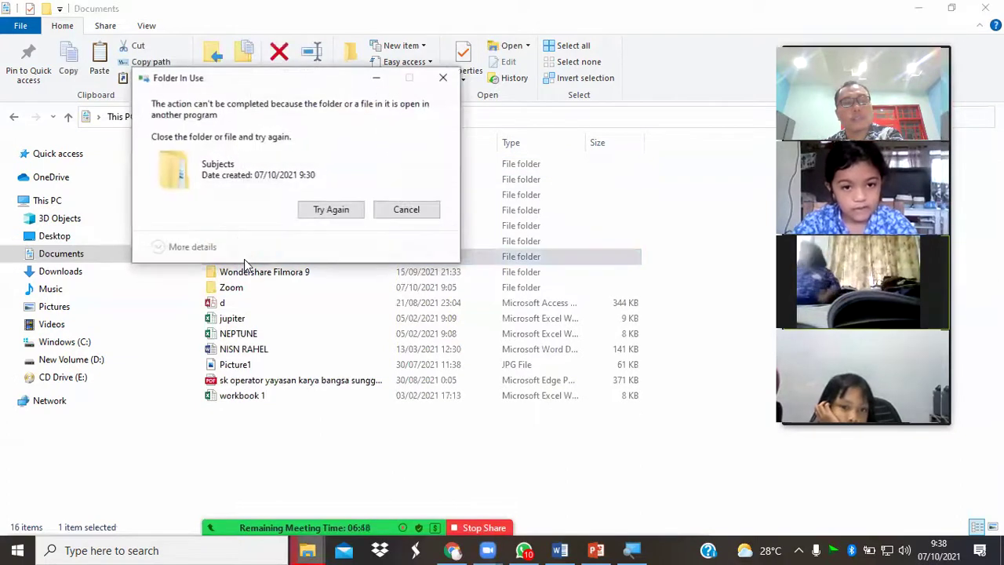
left_click(443, 77)
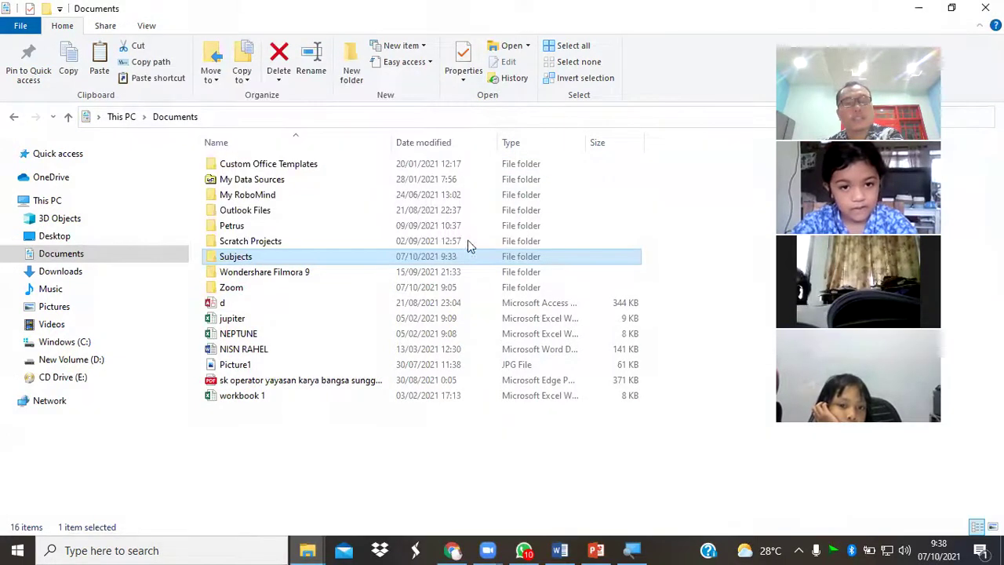
Switch to Word to close the open documents, and delete the Subjects folder from Documents in File Explorer
left_click(560, 550)
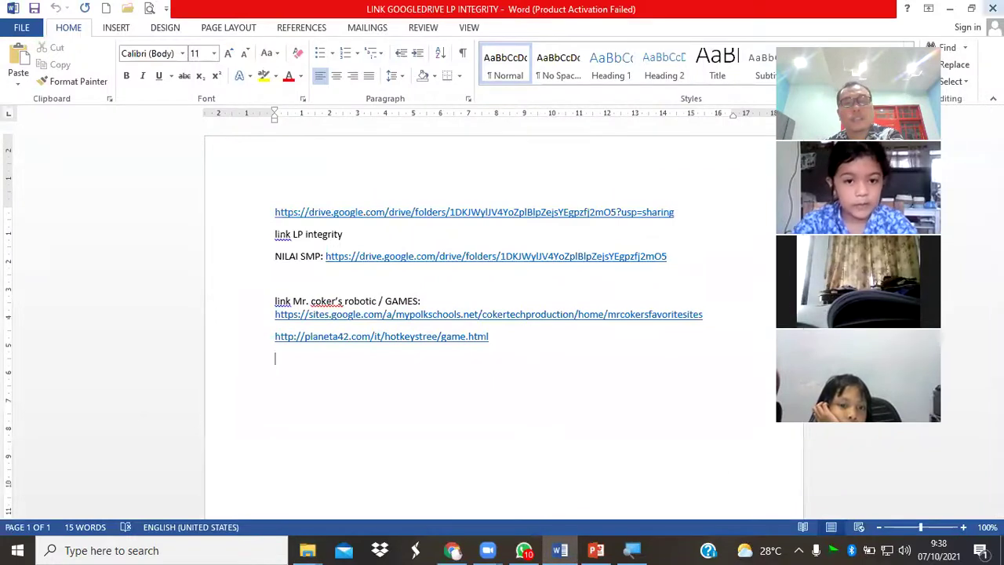
left_click(560, 550)
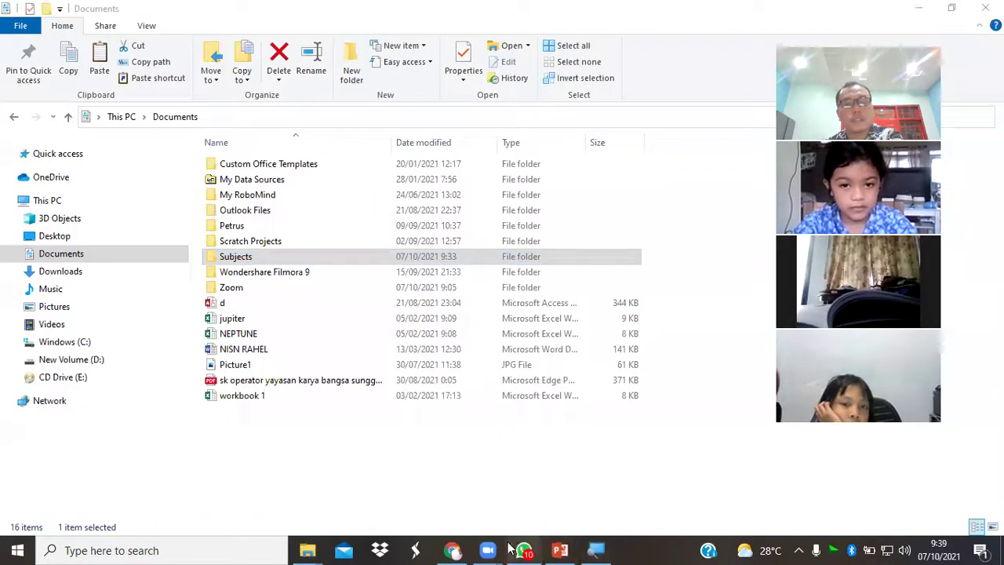
left_click(259, 263)
key("Delete")
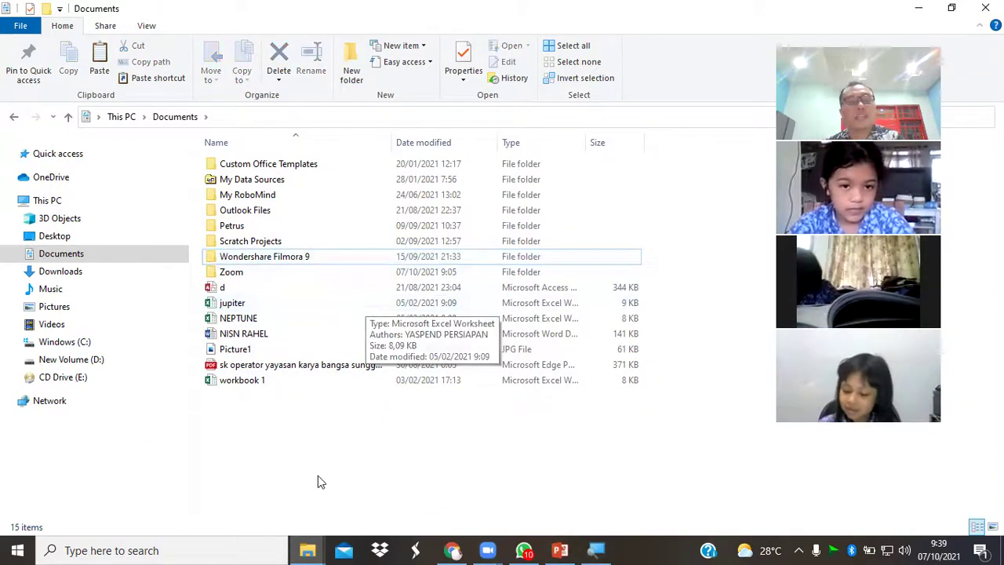
left_click(100, 254)
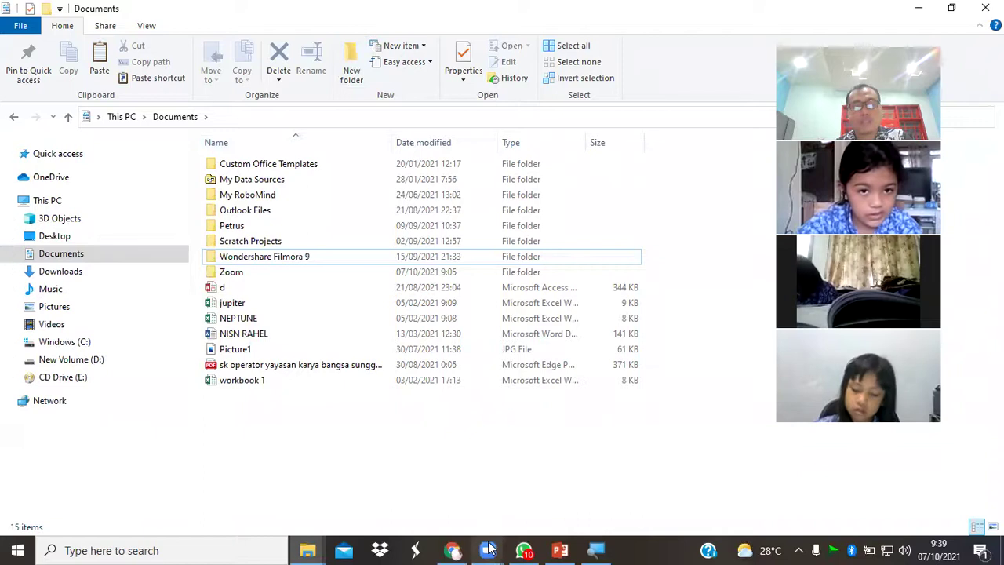
Bring the Zoom meeting controls back on screen and return to the Documents window in File Explorer
mouse_move(488, 549)
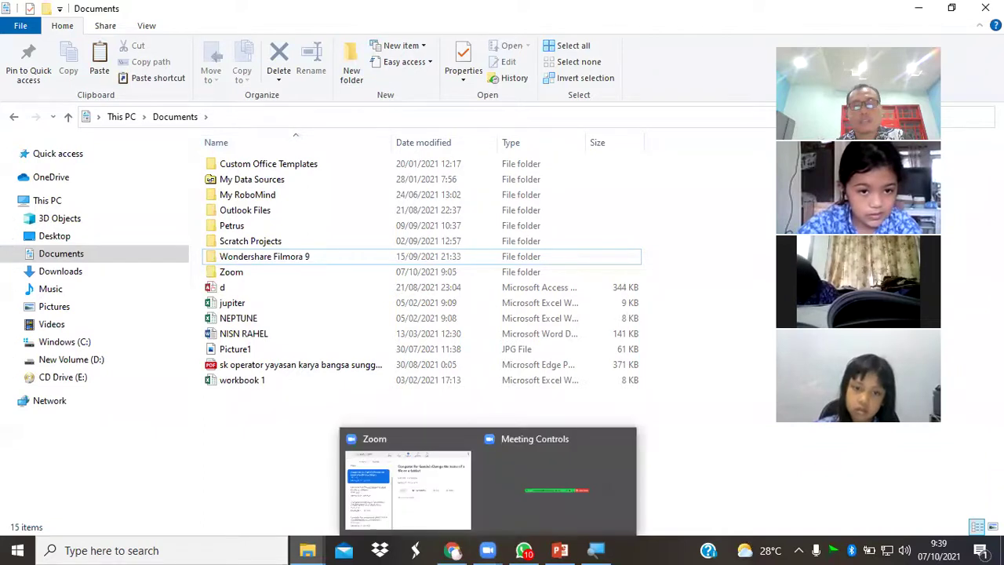
left_click(437, 511)
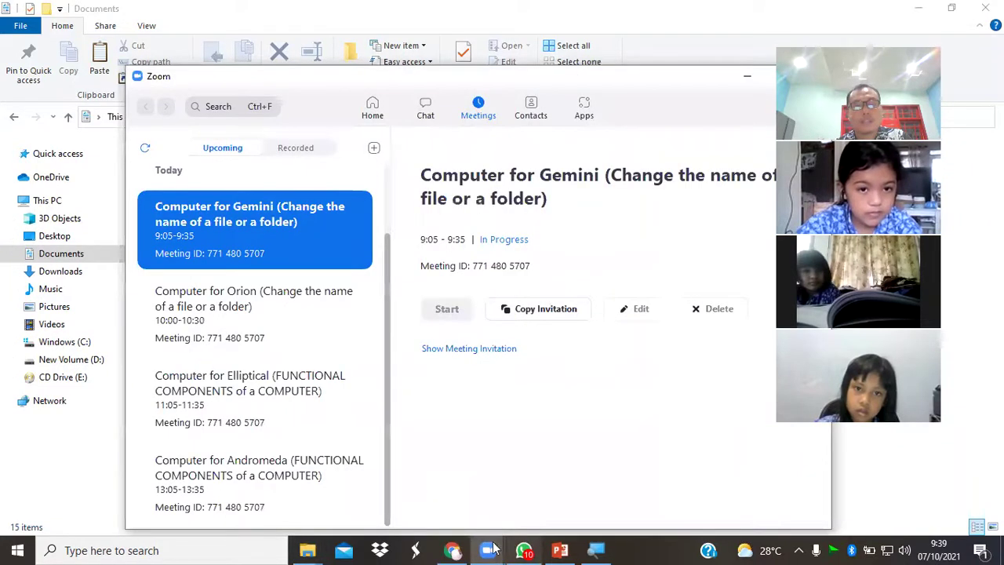
mouse_move(488, 549)
left_click(518, 526)
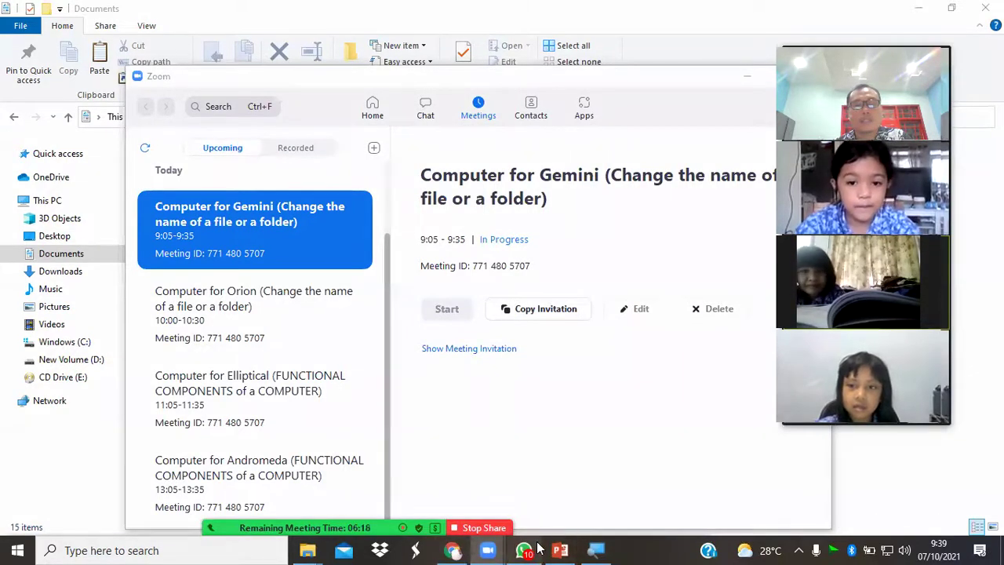
mouse_move(314, 549)
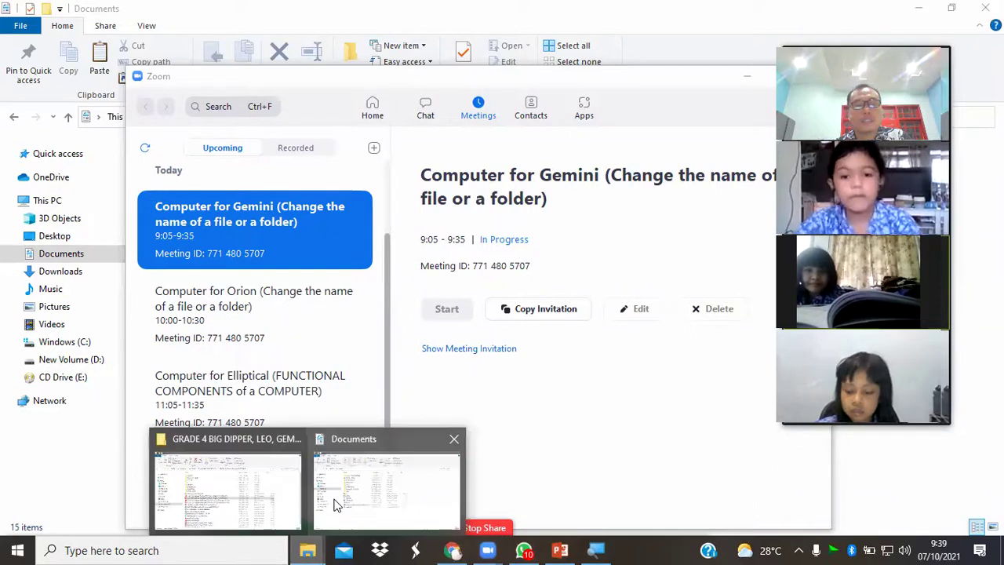
left_click(338, 502)
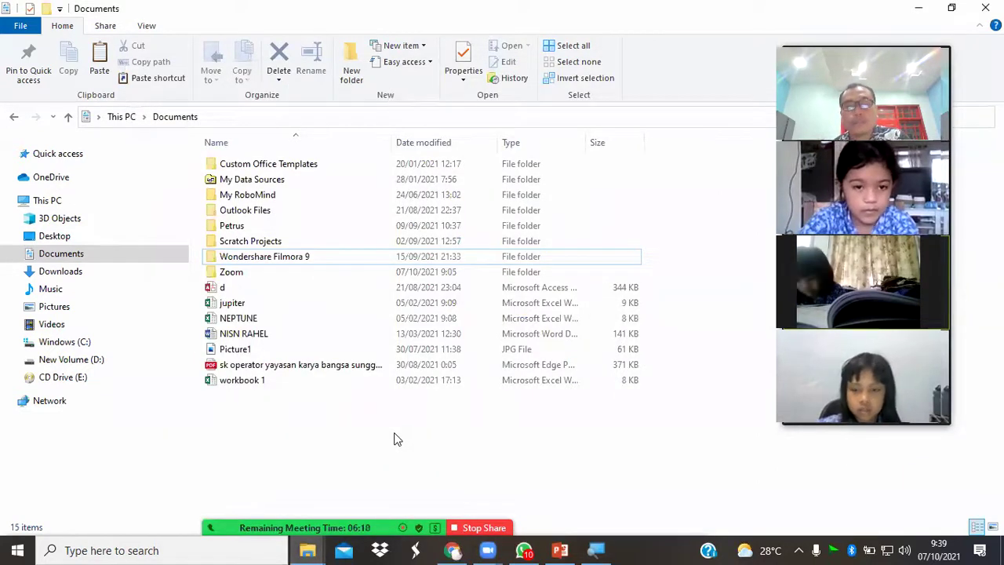
Create a new folder named subject in Documents
left_click(351, 66)
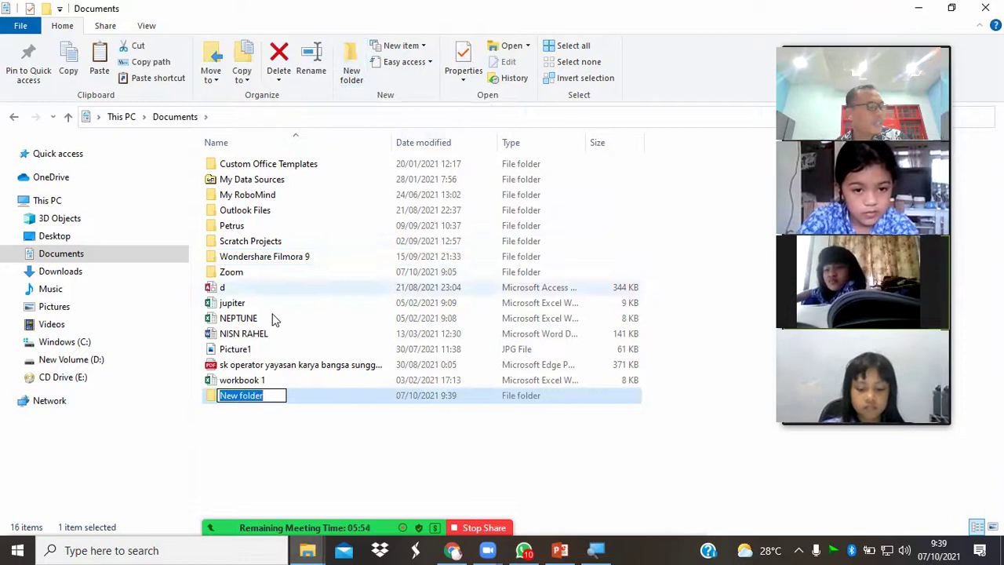
left_click(265, 397)
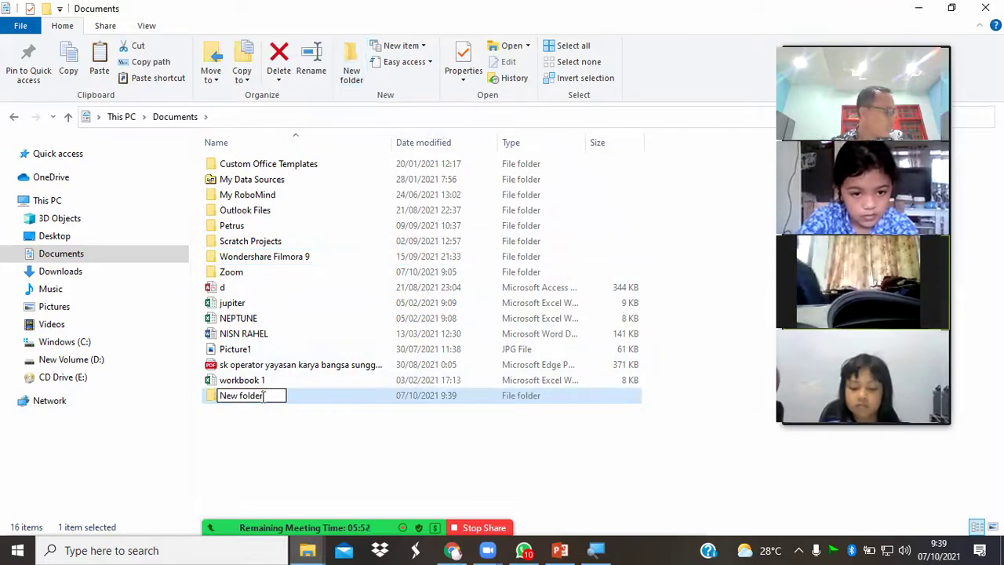
key("BackSpace")
key("BackSpace")
key("BackSpace")
key("BackSpace")
key("BackSpace")
key("BackSpace")
key("BackSpace")
key("BackSpace")
key("BackSpace")
key("BackSpace")
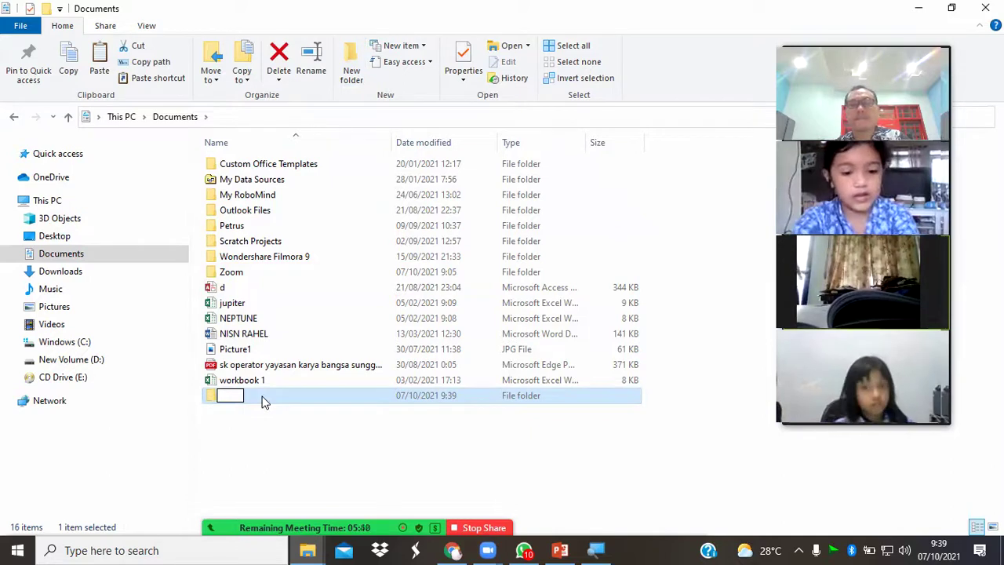
type("su")
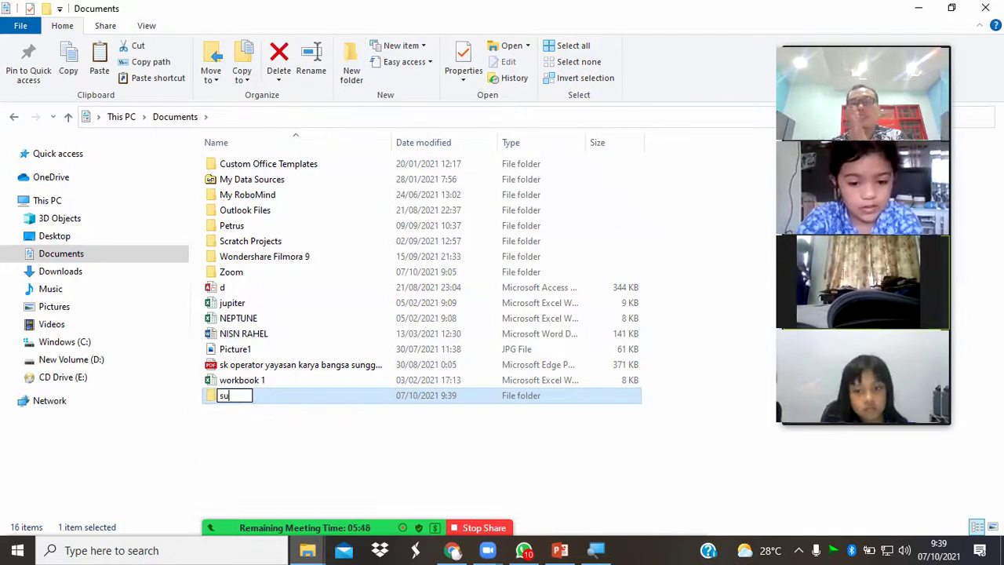
type("bject")
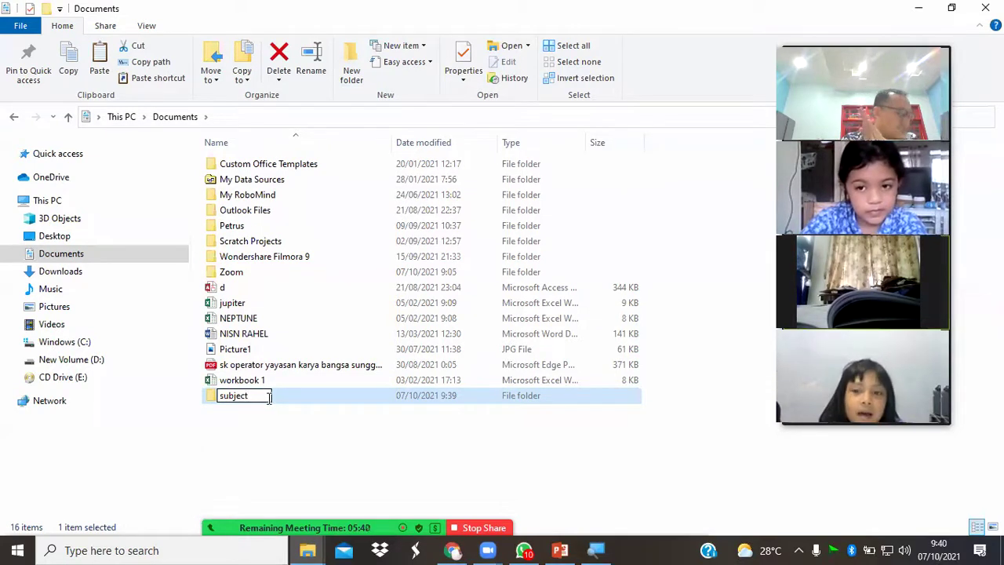
left_click(341, 452)
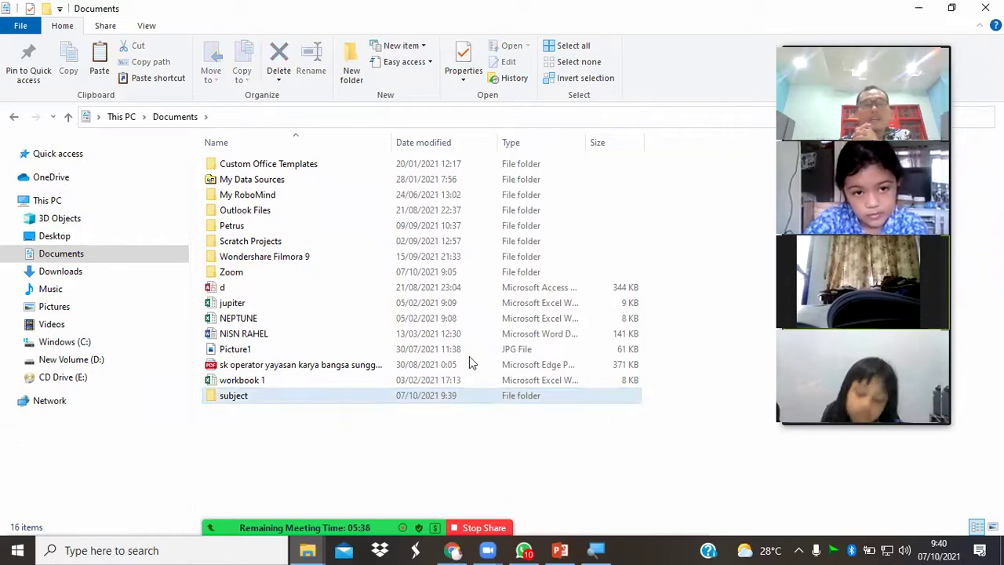
Create a new folder named Assignment in Documents
left_click(351, 56)
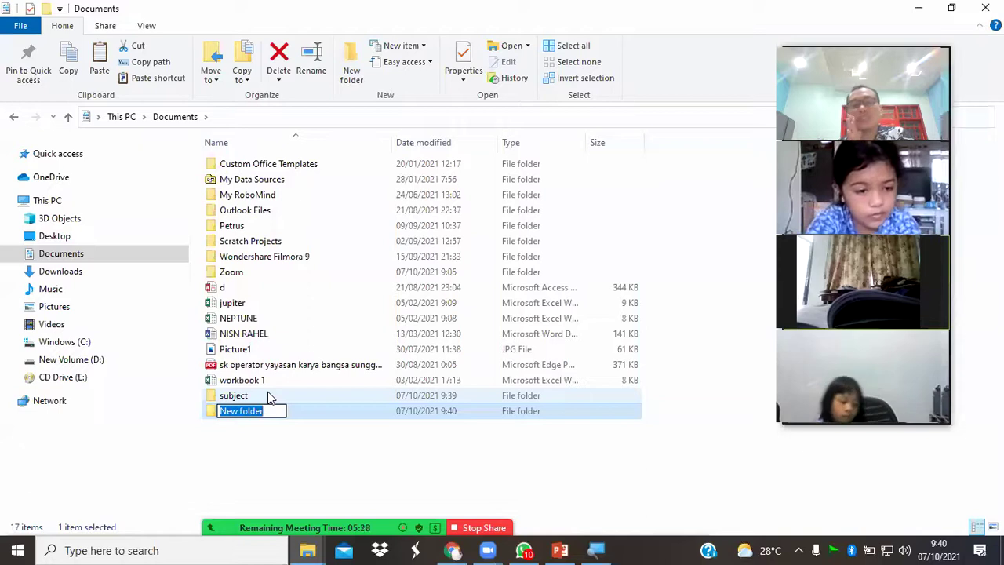
type("Ass")
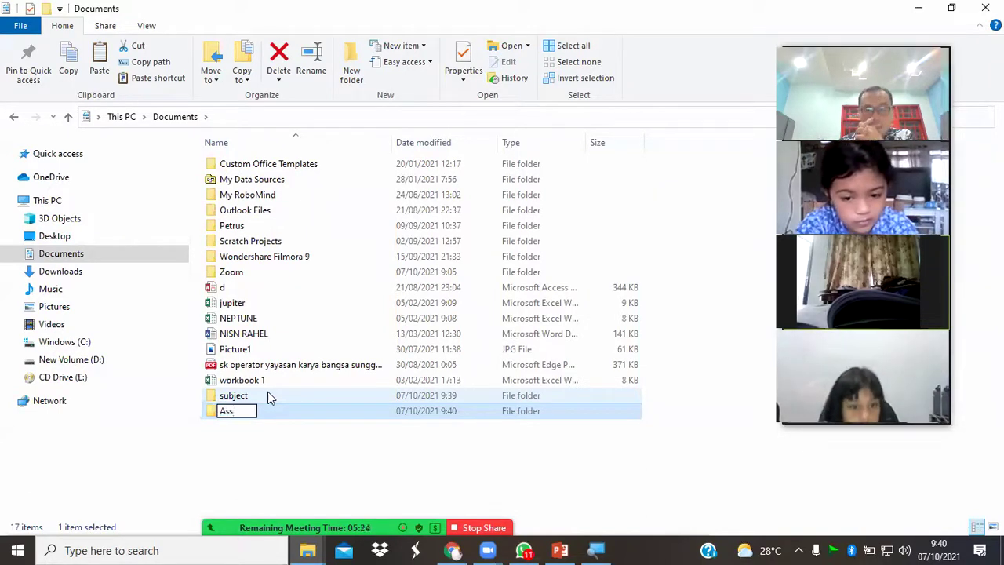
type("ignmen")
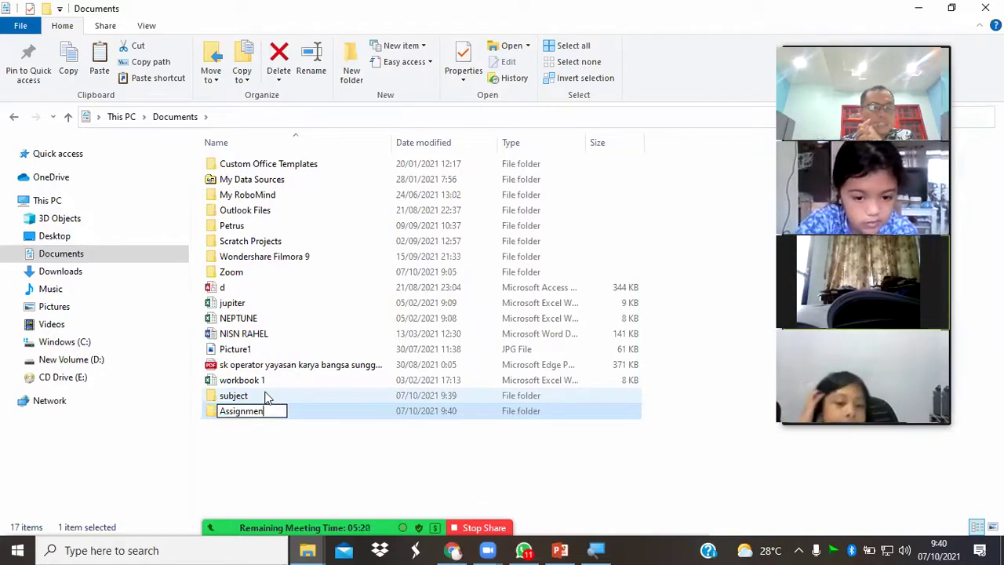
type("t")
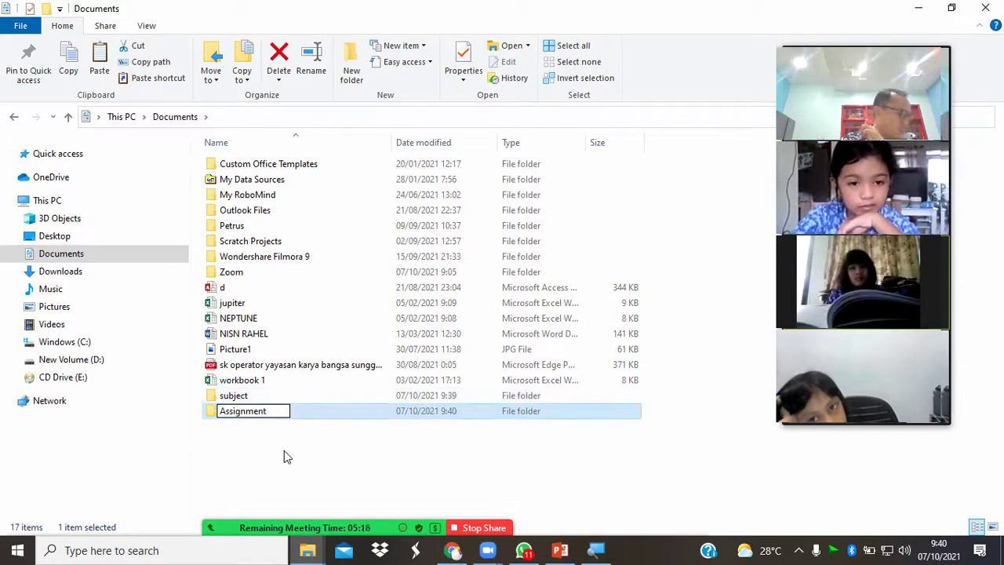
left_click(283, 450)
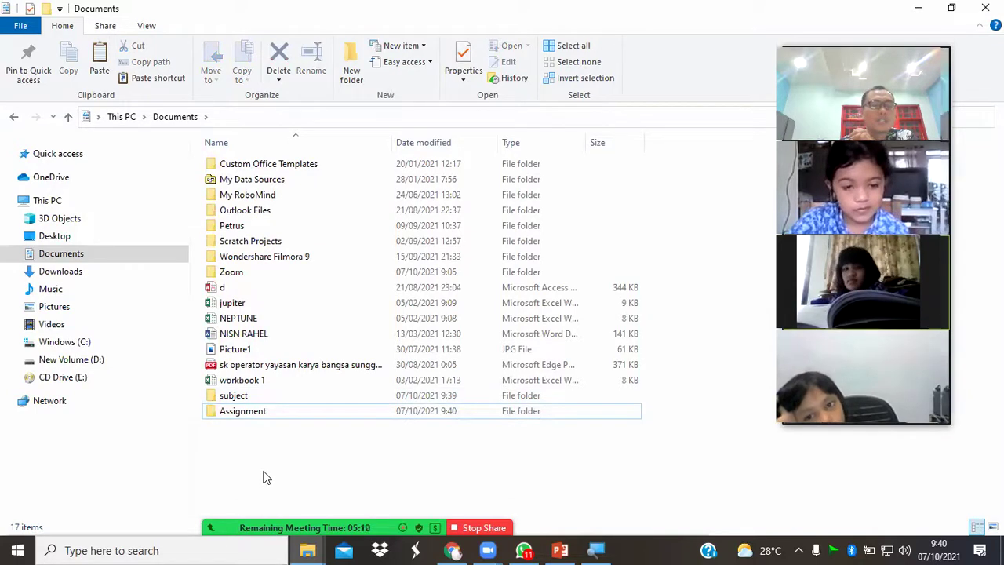
Open the subject folder and create a folder named English inside it
double_click(260, 398)
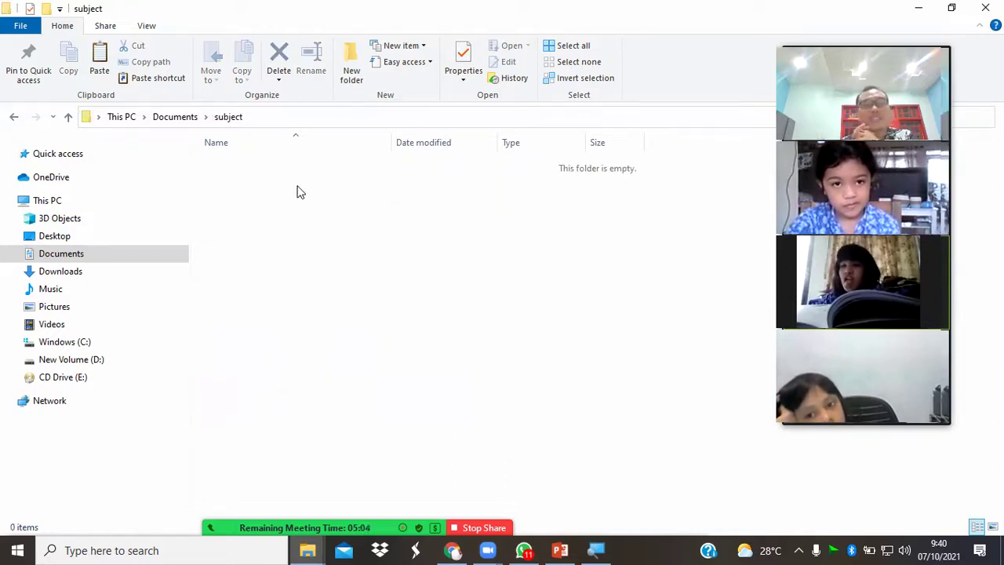
left_click(351, 61)
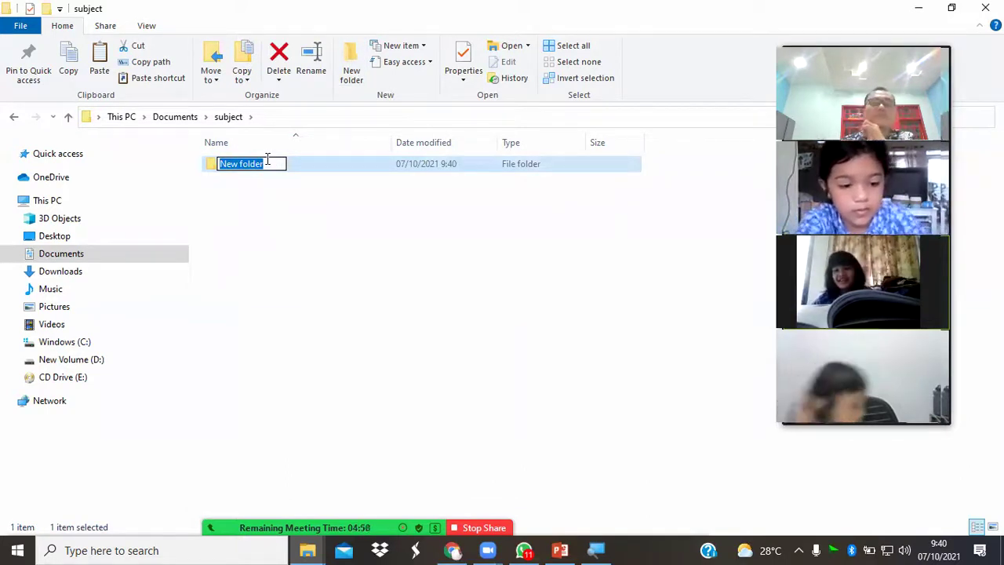
type("Eng")
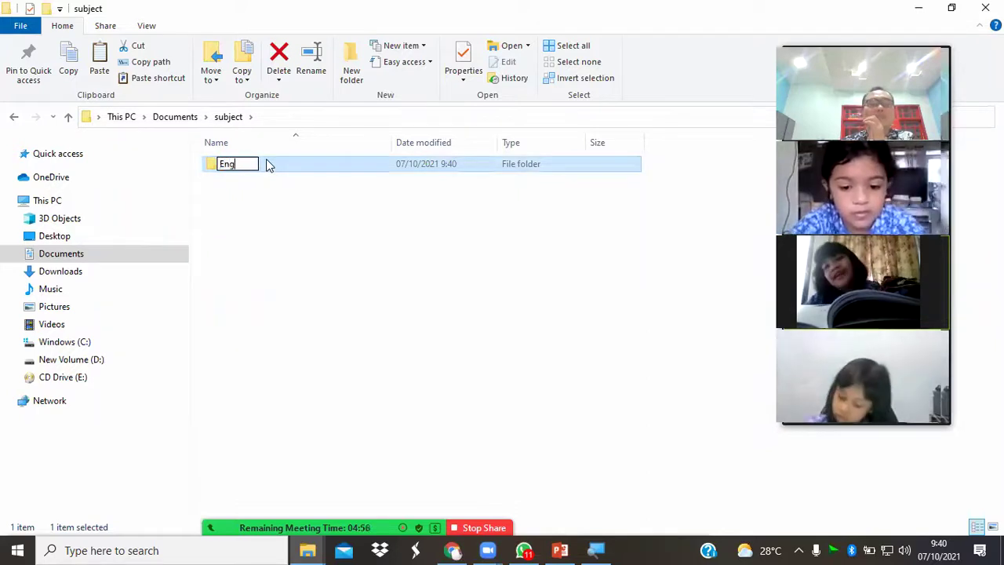
type("lish")
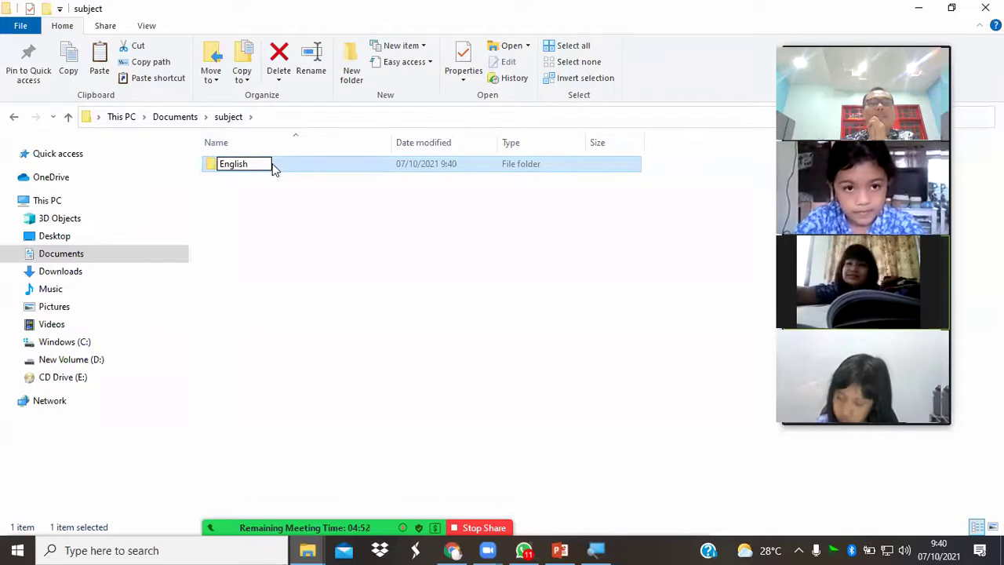
left_click(351, 248)
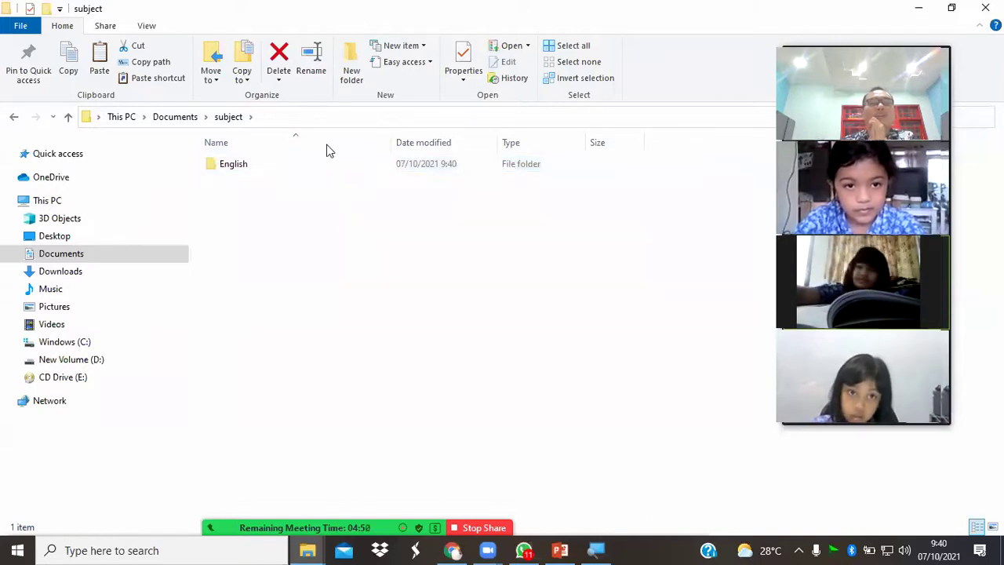
Create a folder named Computer inside the subject folder
left_click(353, 57)
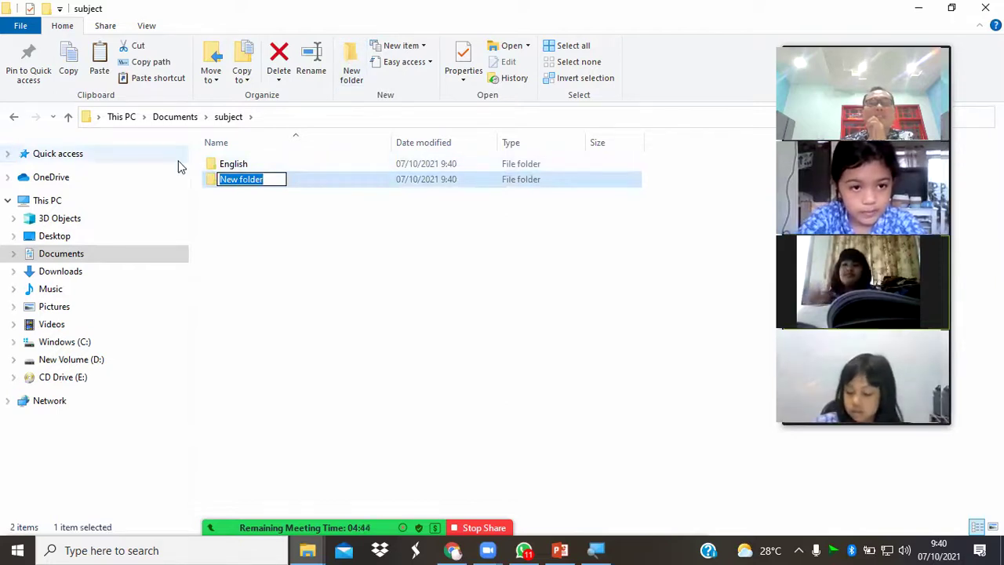
type("C")
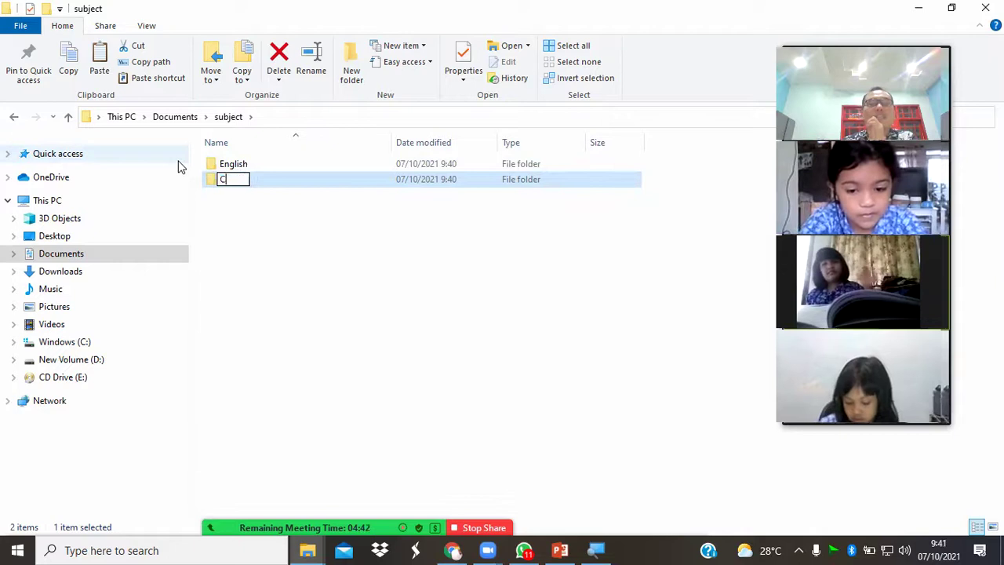
type("omputer")
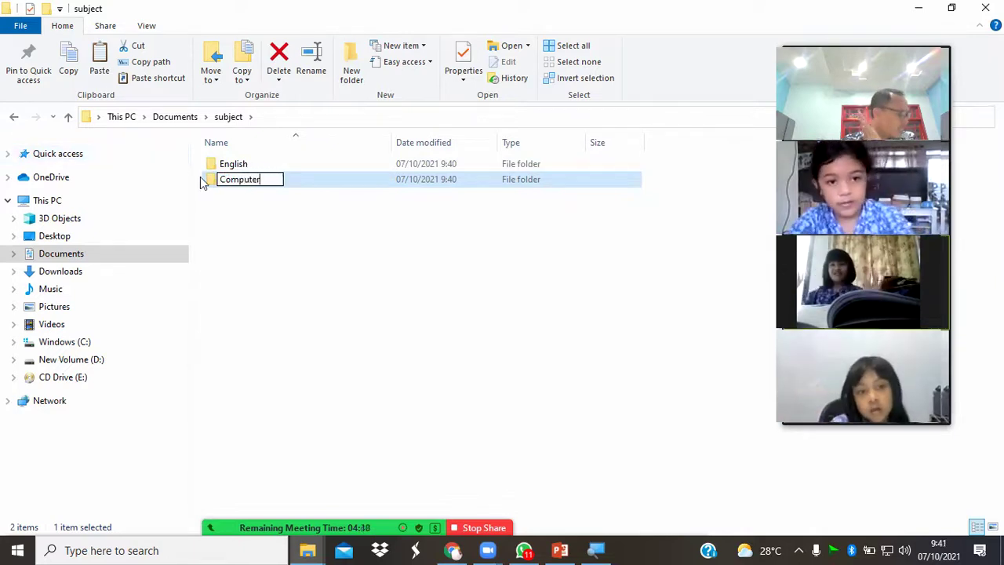
left_click(385, 172)
Create a folder named Science inside the subject folder
left_click(352, 59)
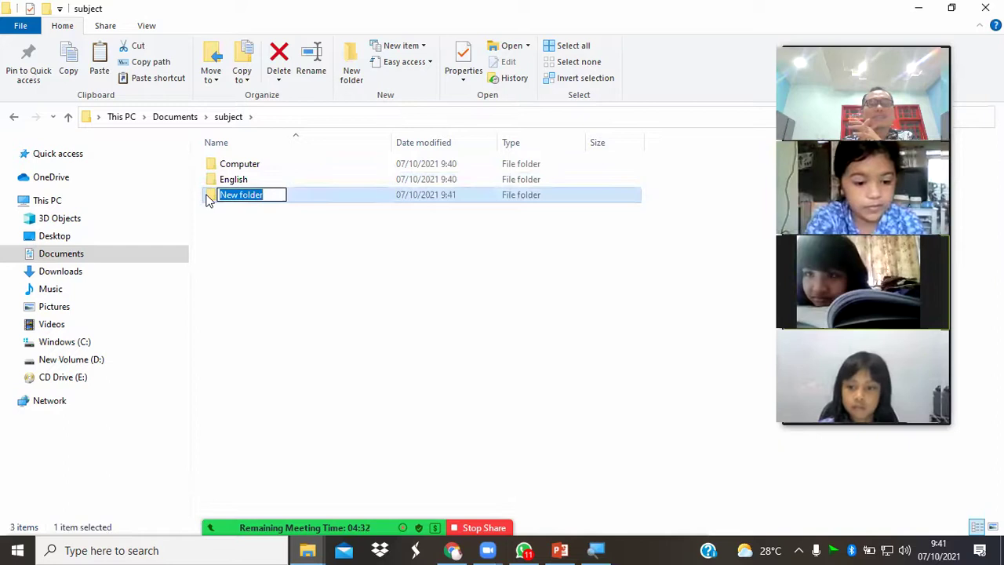
type("Science")
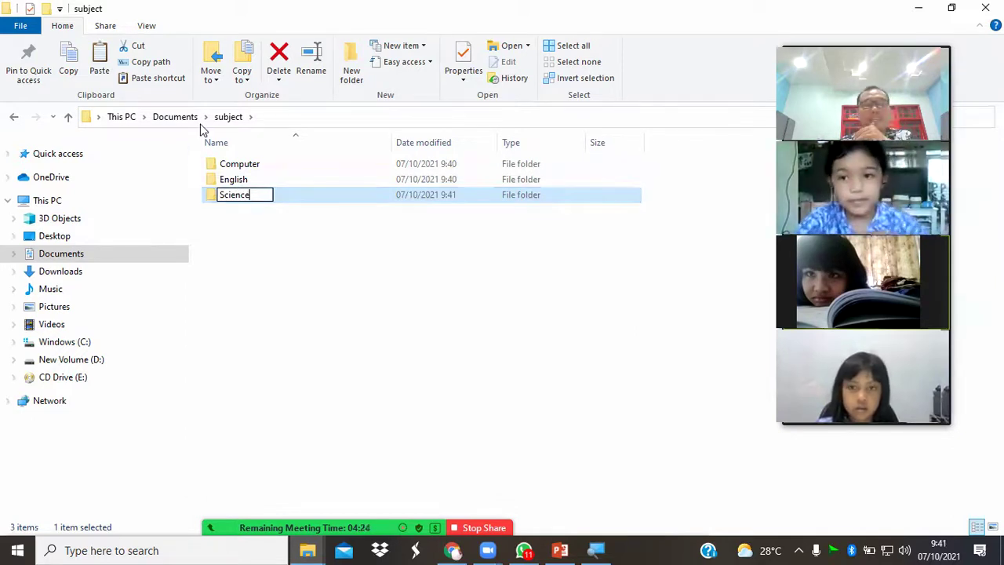
left_click(337, 342)
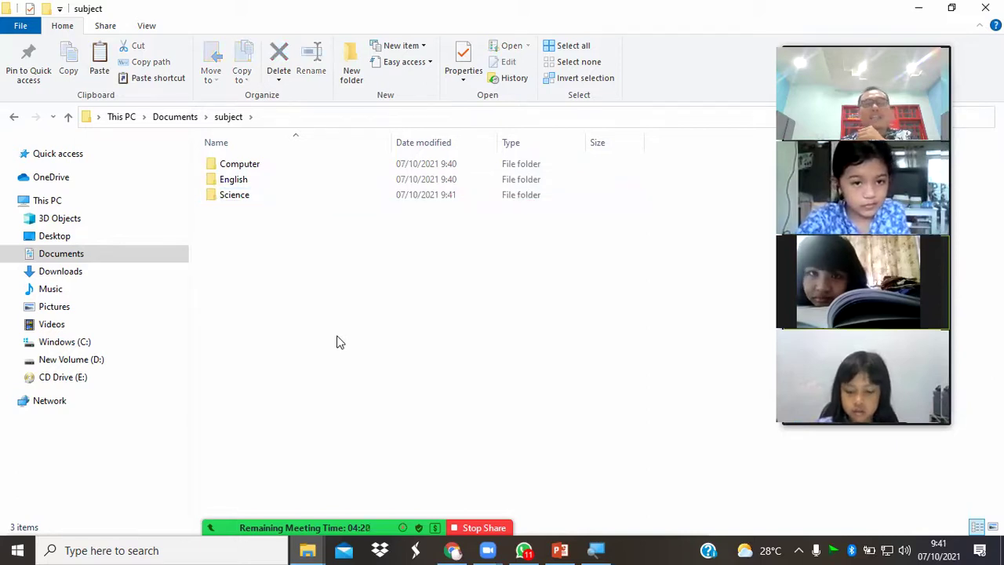
Delete the Science folder from the subject folder
left_click(280, 200)
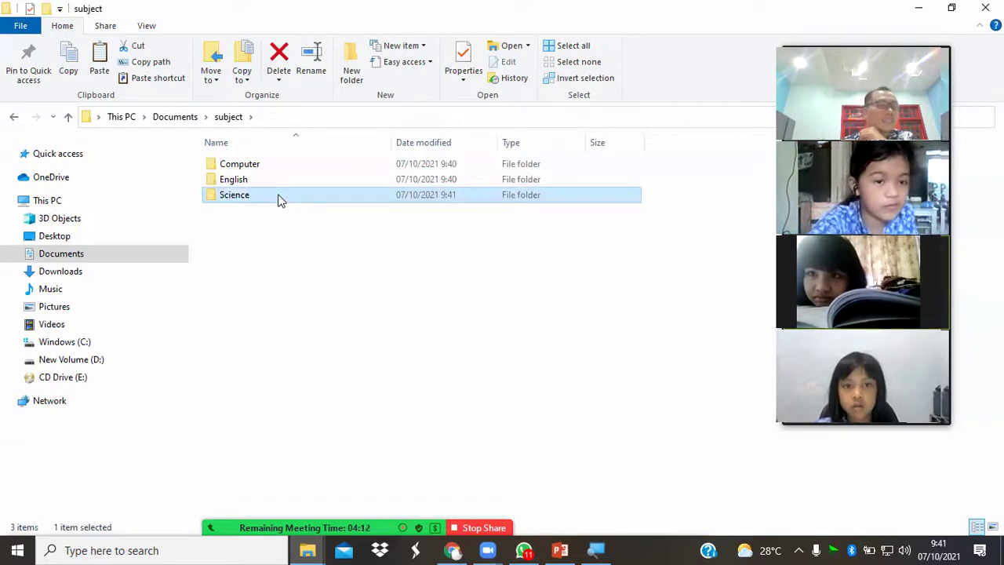
key("Delete")
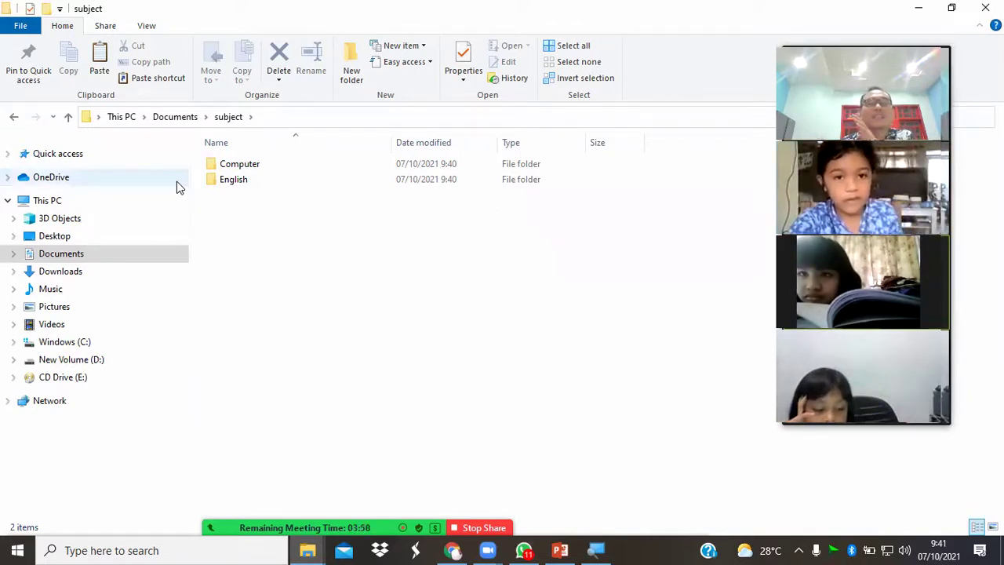
Move the Computer folder from subject into the Assignment folder in Documents by cutting and pasting it
left_click(280, 170)
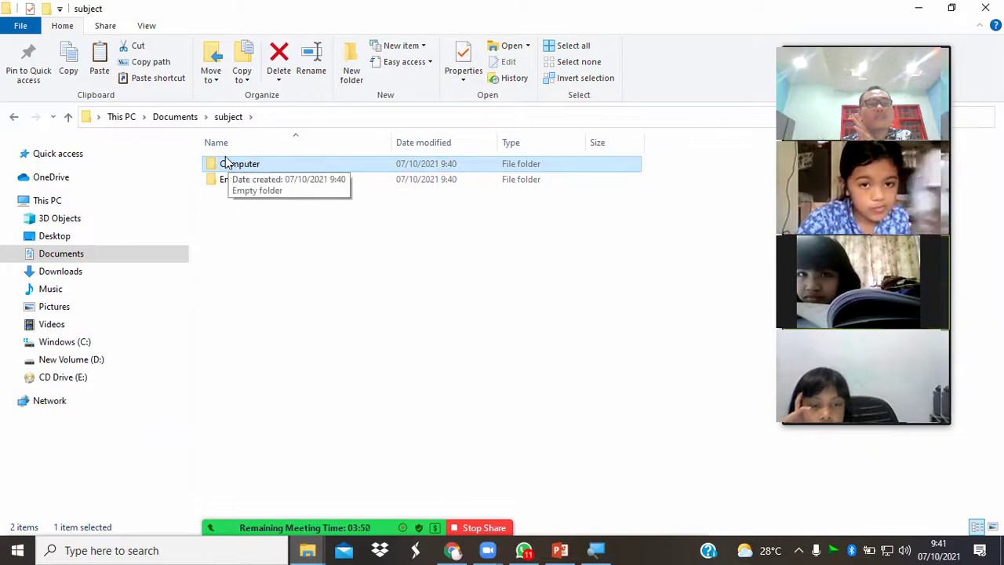
left_click(133, 49)
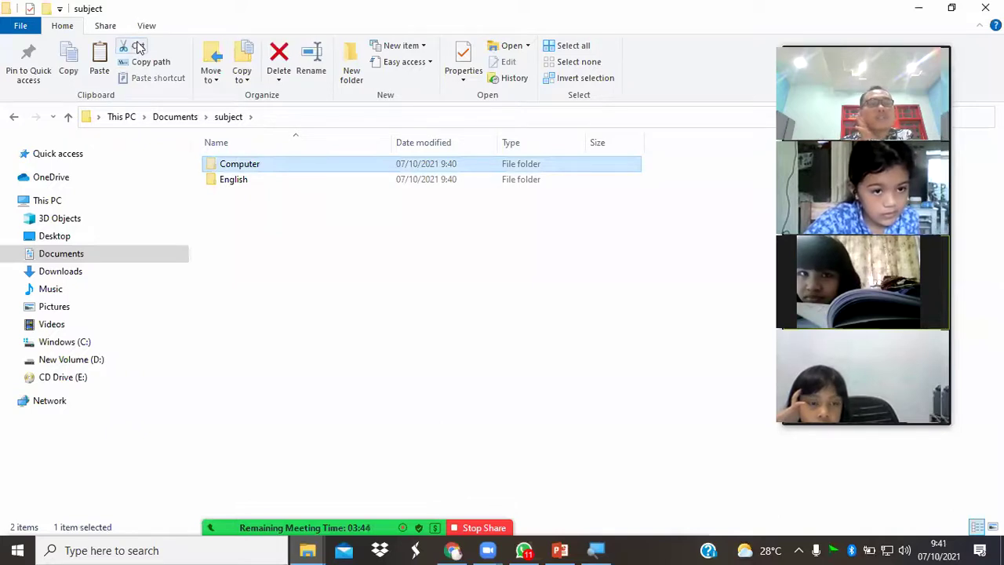
left_click(174, 116)
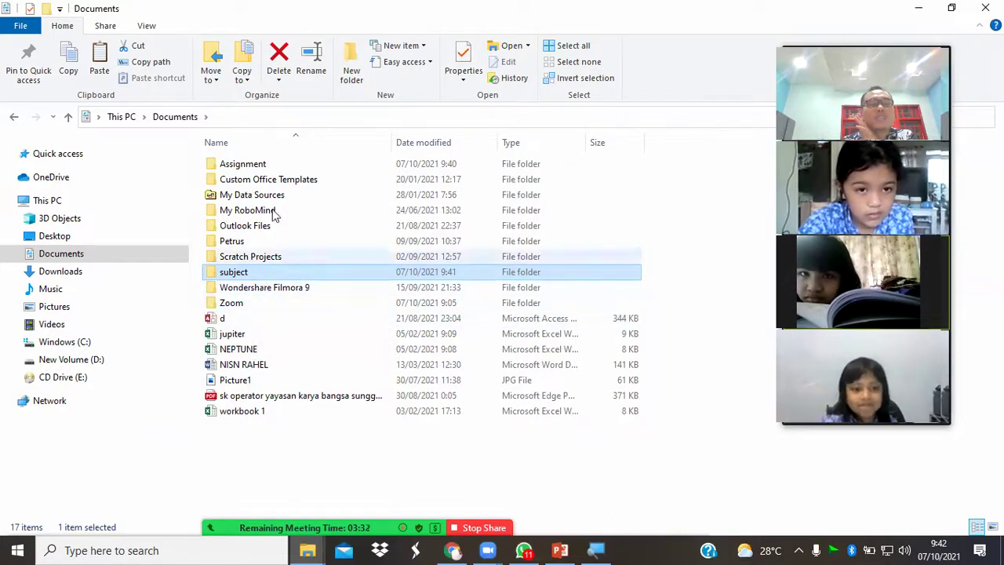
left_click(269, 163)
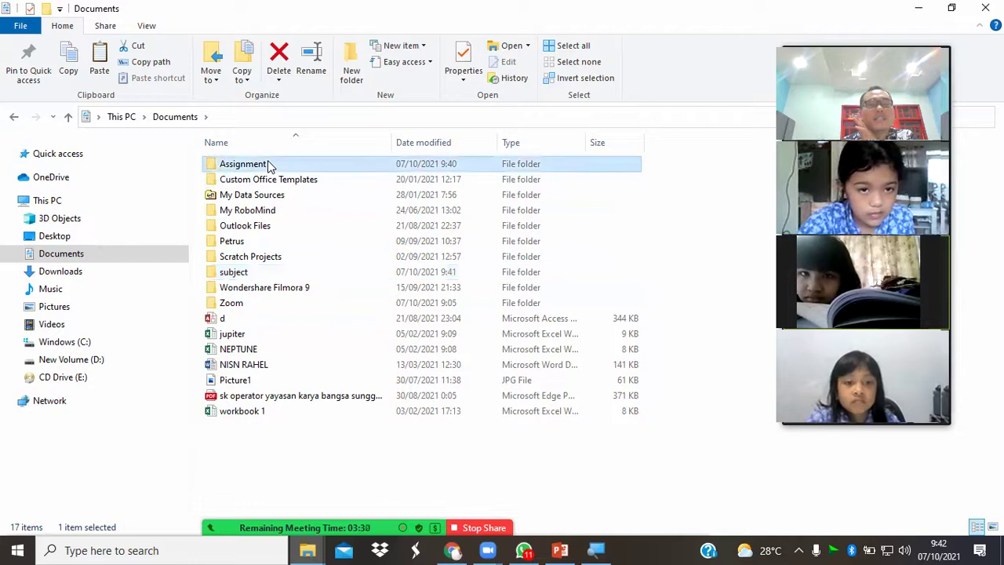
left_click(269, 164)
left_click(269, 163)
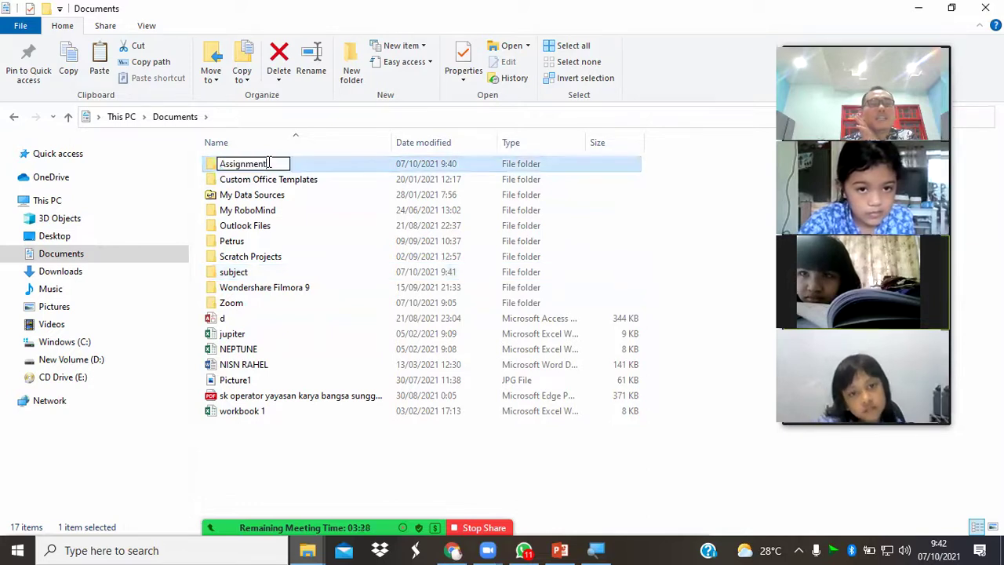
left_click(304, 165)
double_click(306, 164)
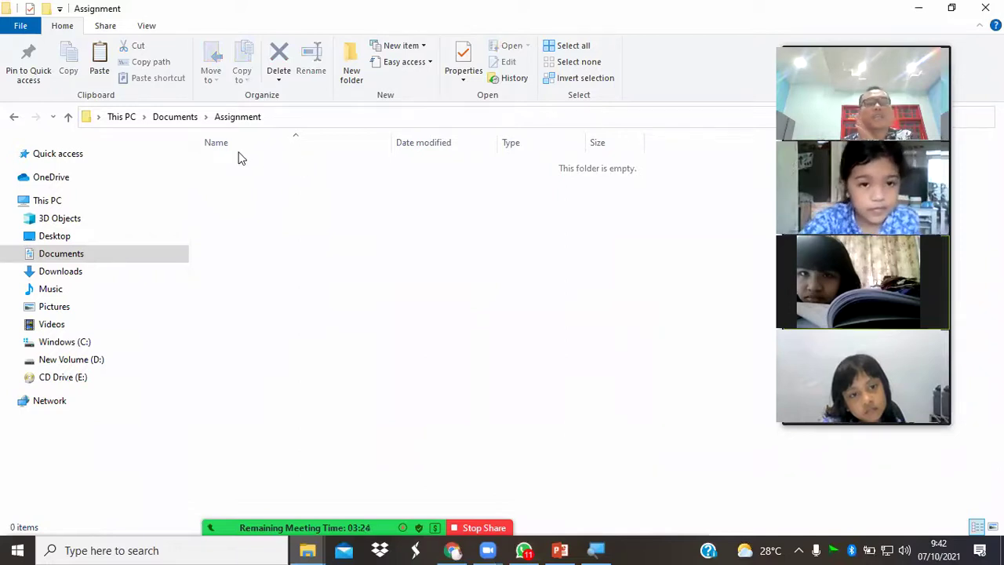
left_click(100, 53)
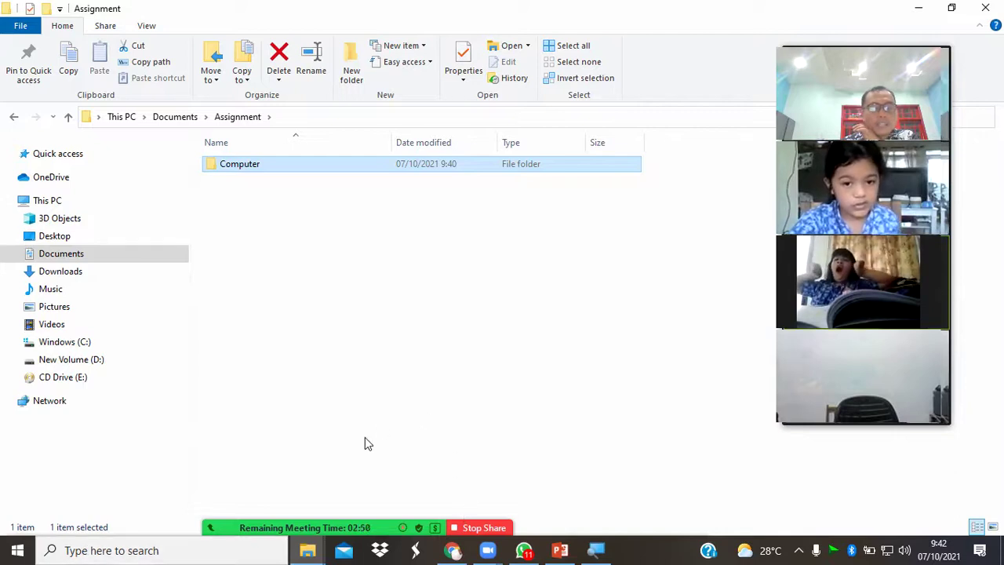
Open Word 2013, dismiss the activation wizard and start a blank document containing the text "english"
left_click(231, 548)
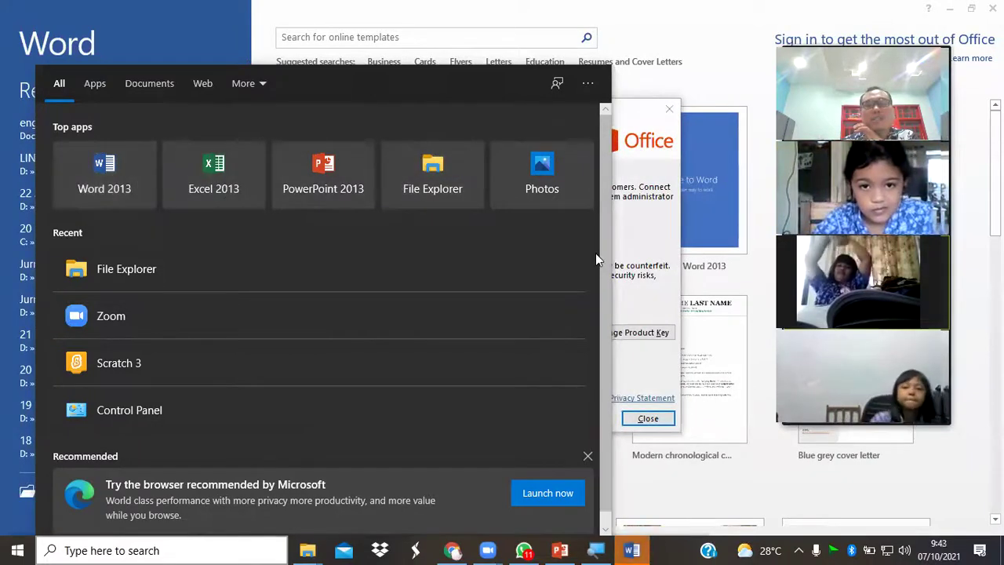
left_click(716, 476)
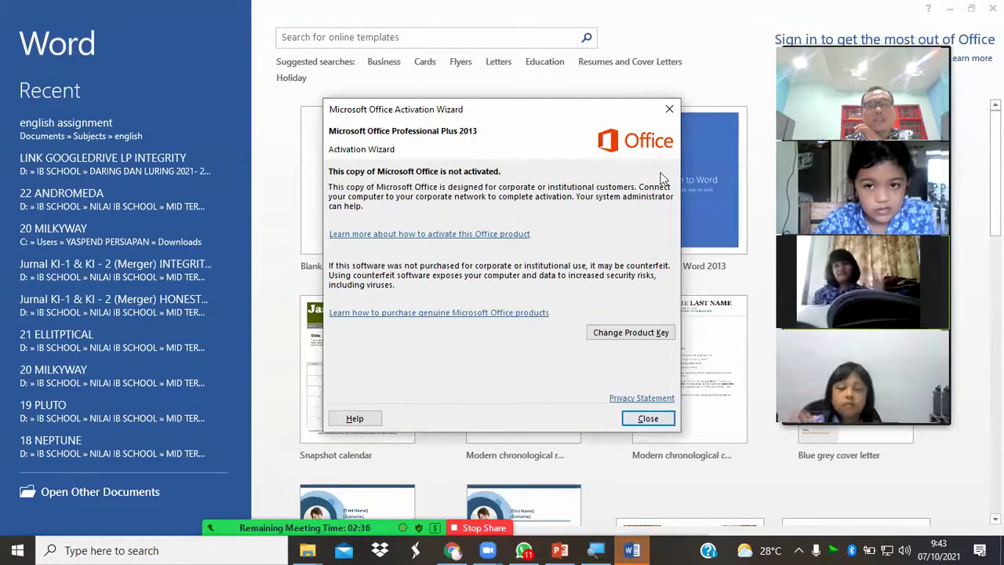
left_click(669, 109)
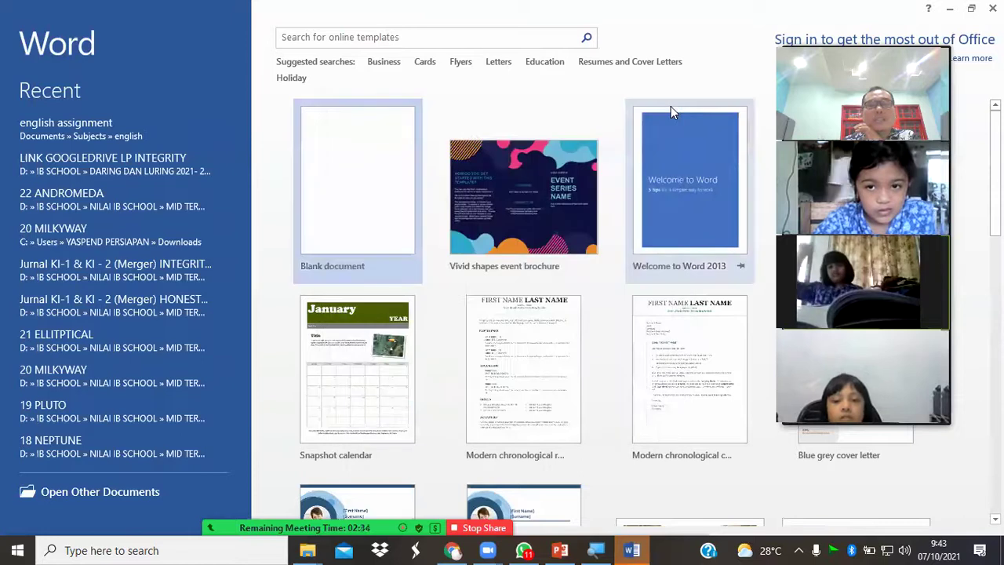
left_click(353, 200)
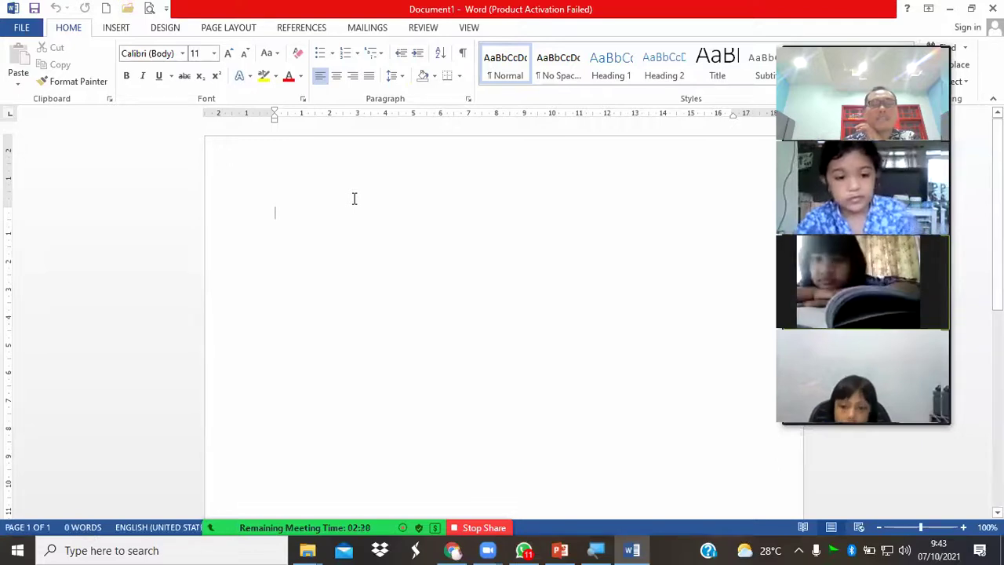
type("english")
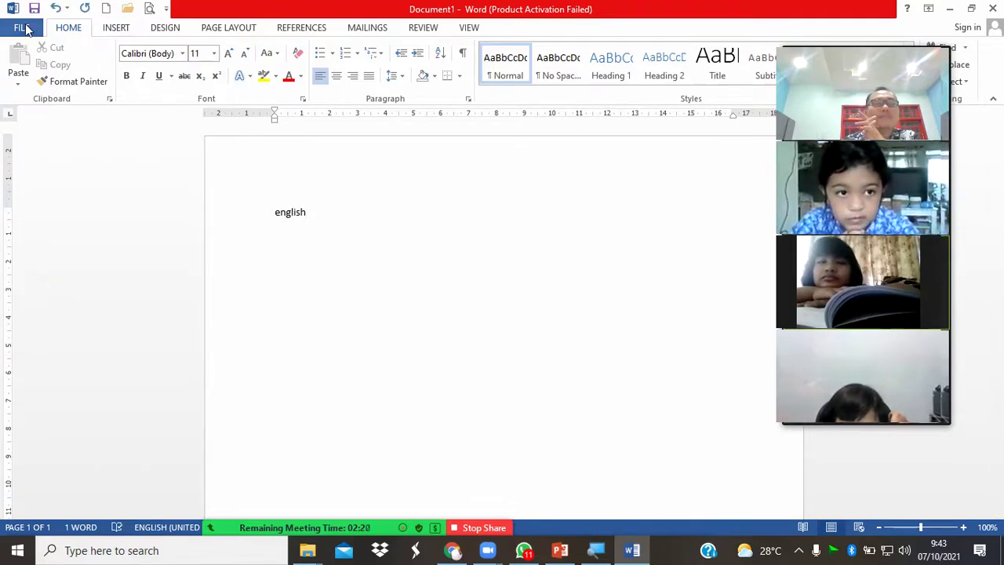
Save the document as "english assignment" in the English folder inside Documents > subject, and close Word
left_click(24, 28)
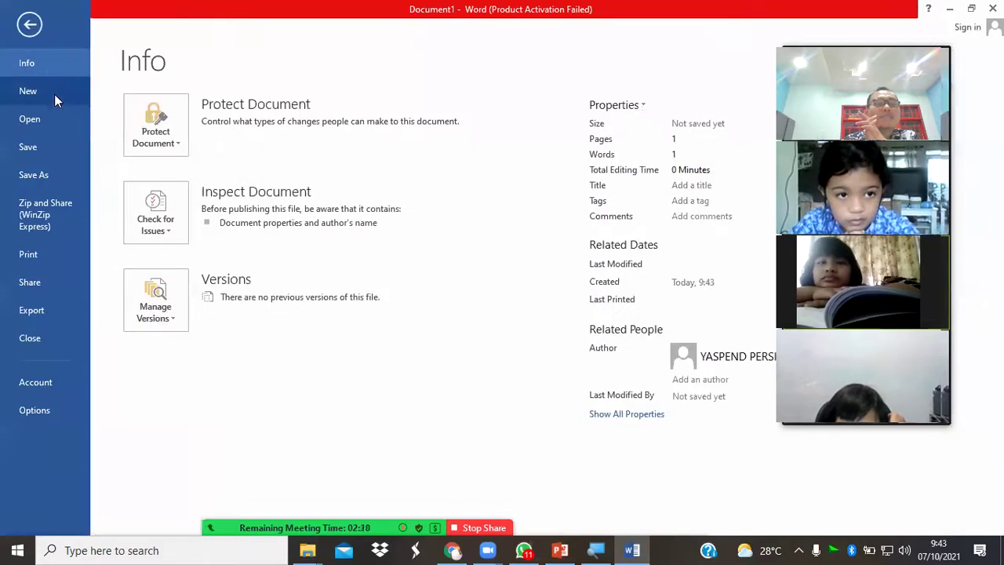
left_click(74, 152)
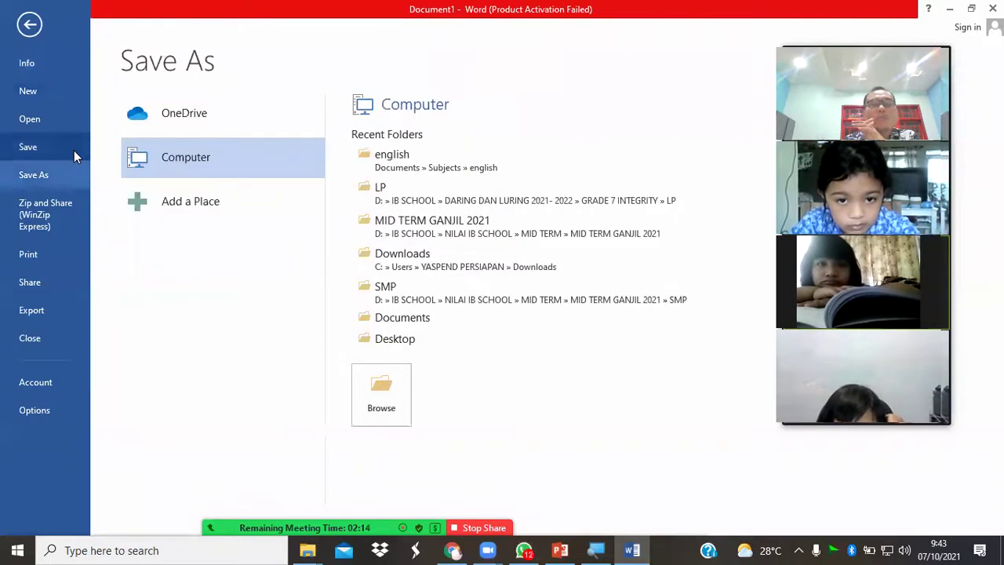
left_click(379, 395)
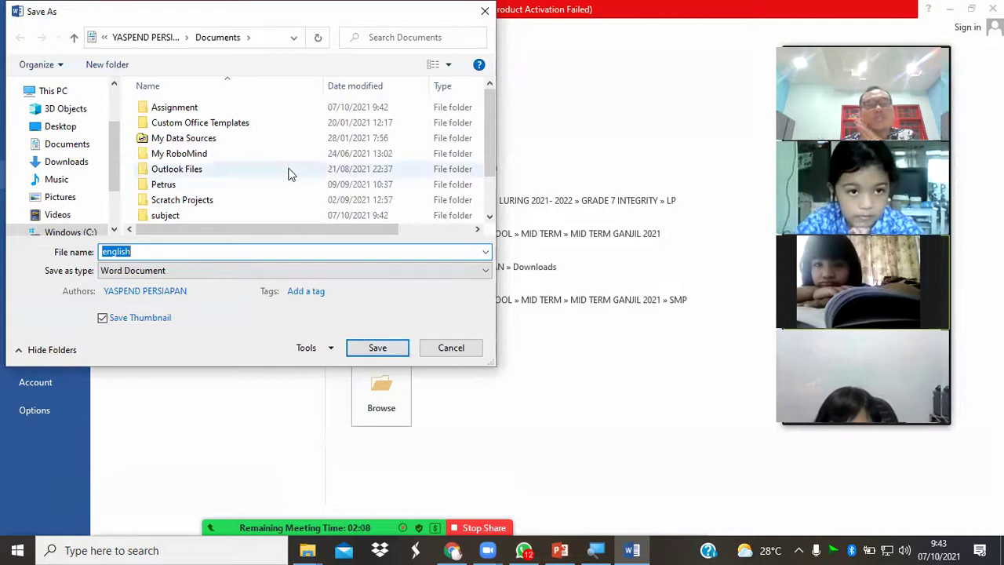
scroll(288, 169, "down", 1)
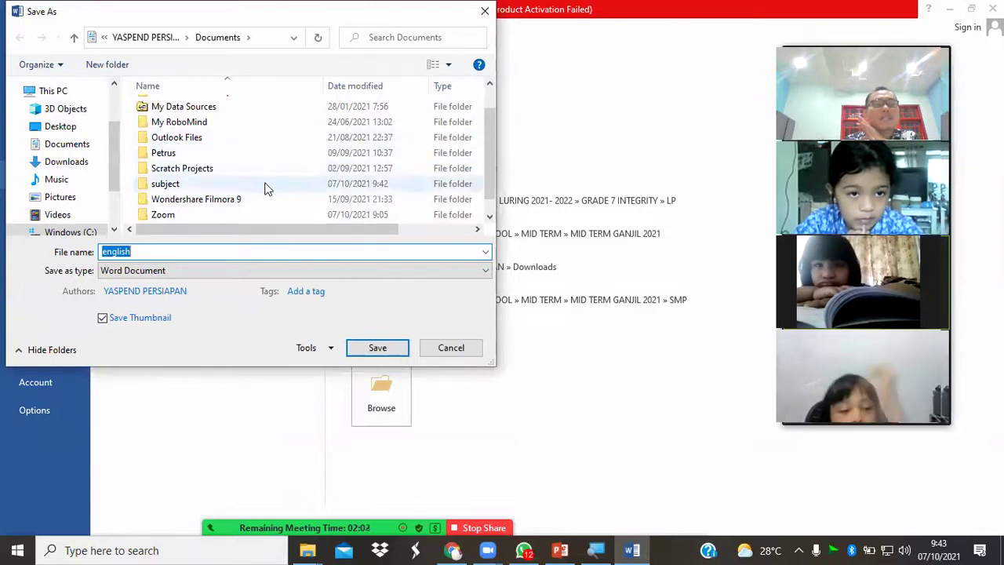
double_click(267, 187)
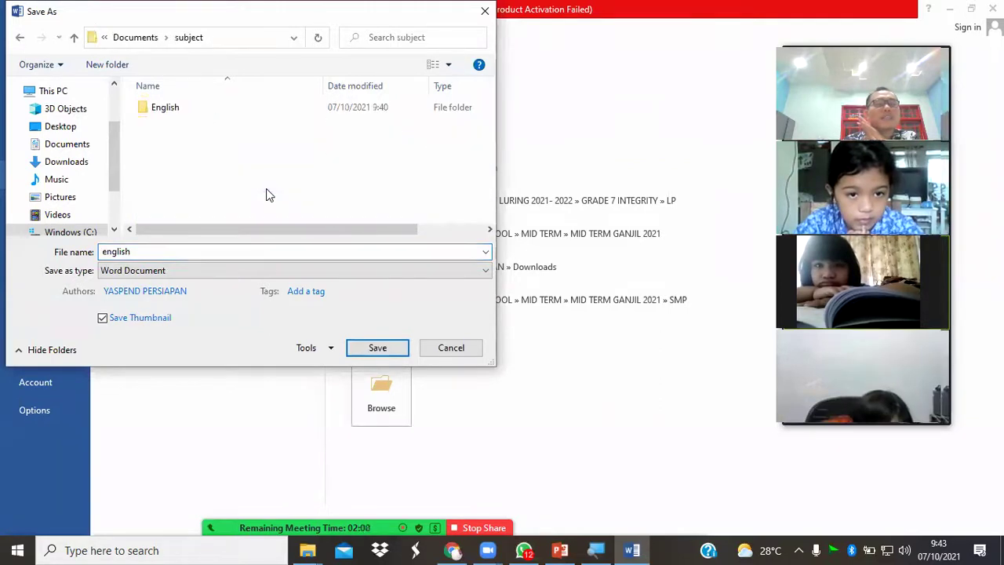
double_click(149, 108)
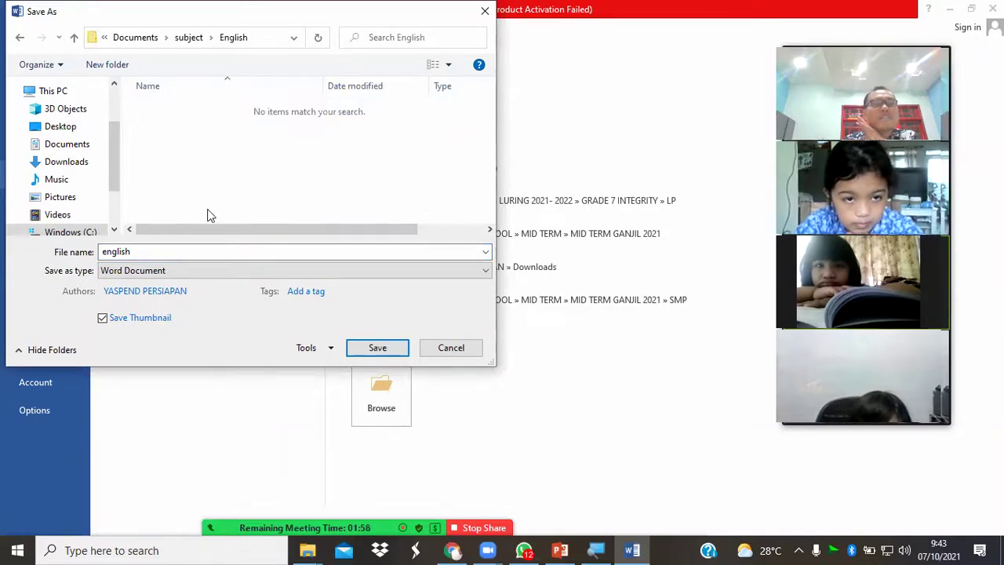
double_click(241, 248)
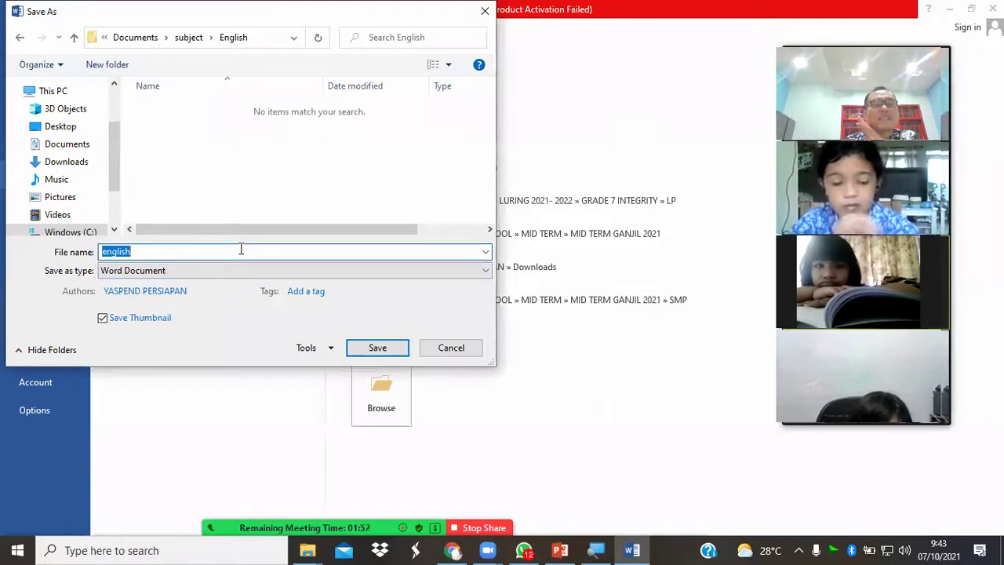
left_click(236, 252)
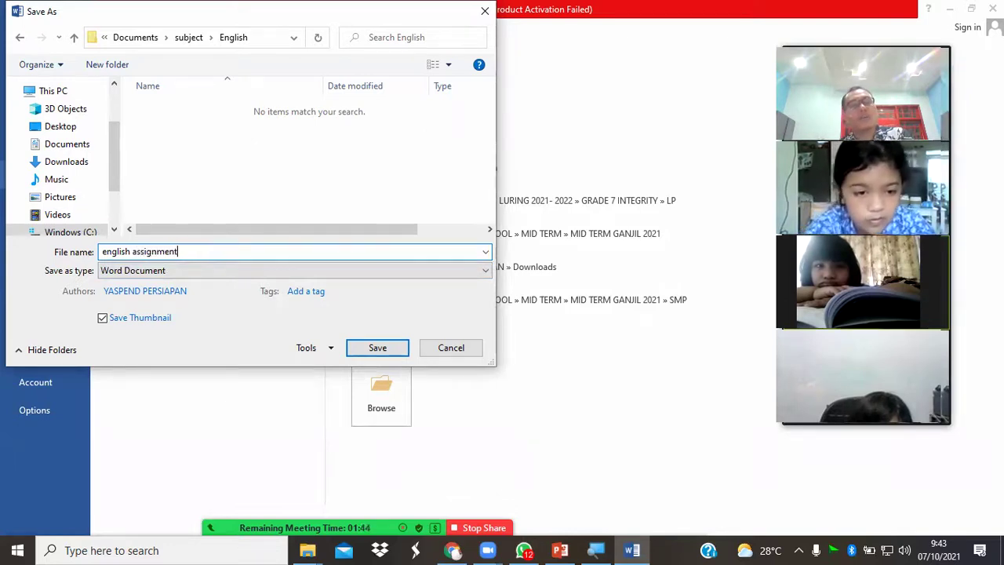
left_click(395, 350)
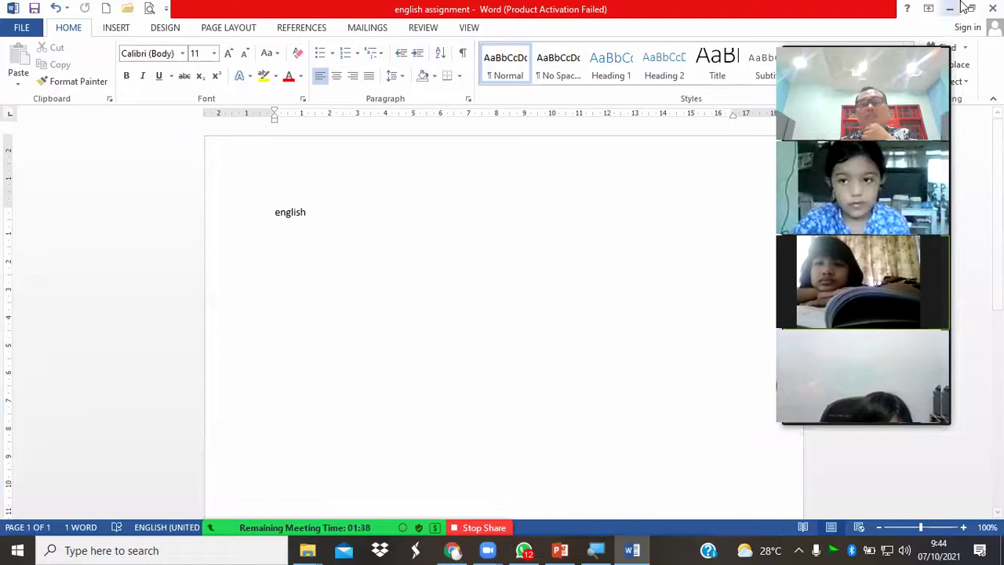
left_click(992, 8)
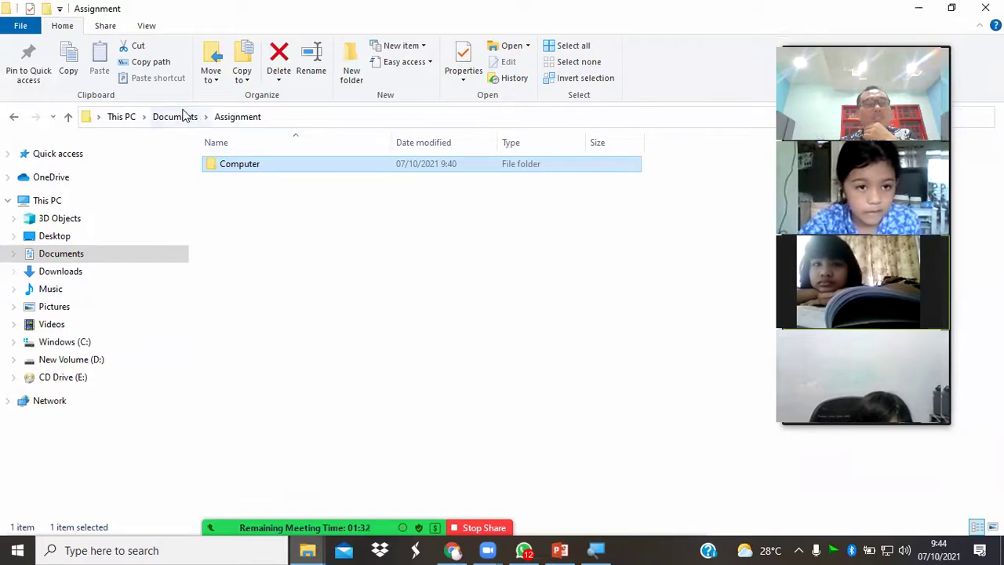
Return to the Documents folder and select the subject folder
left_click(159, 254)
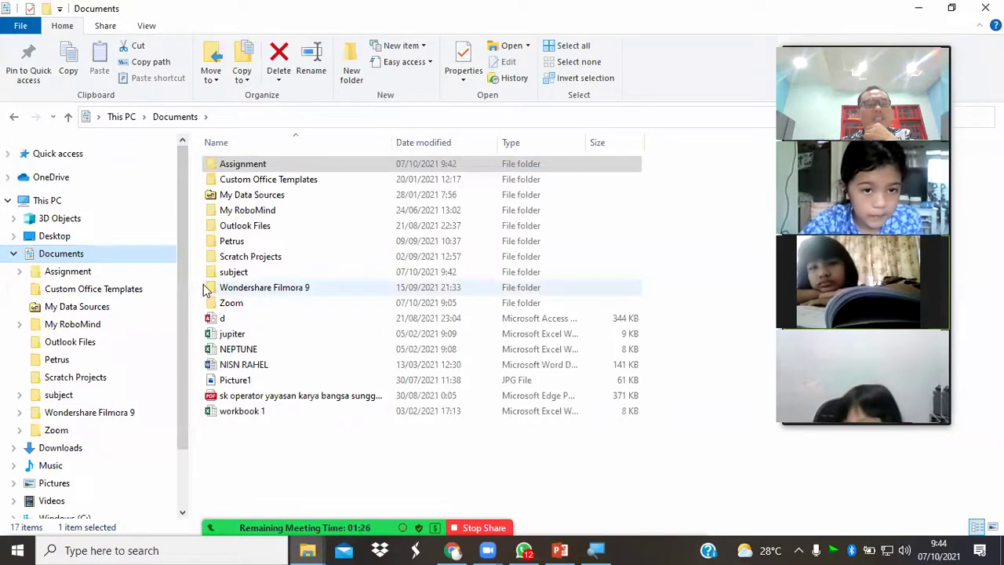
left_click(225, 273)
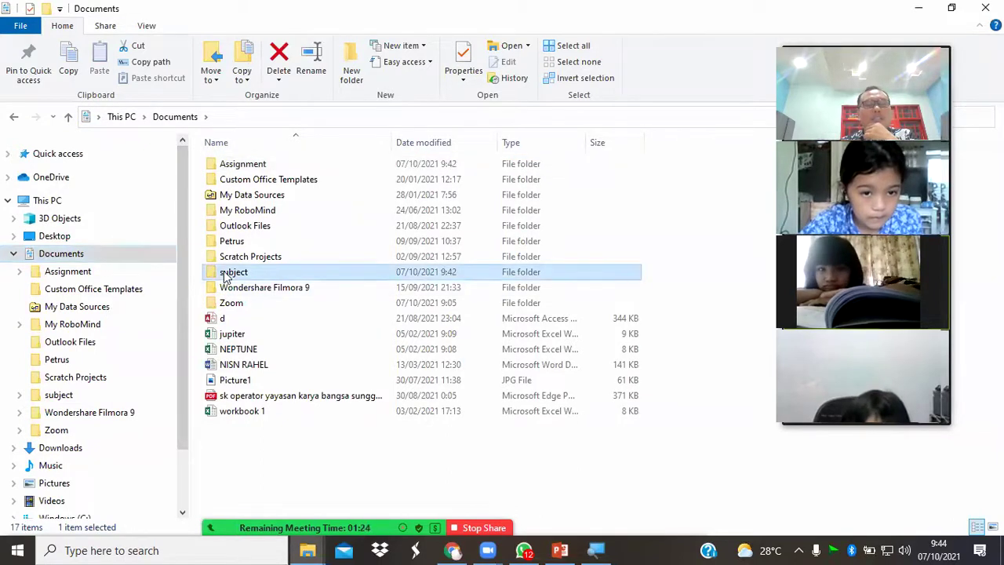